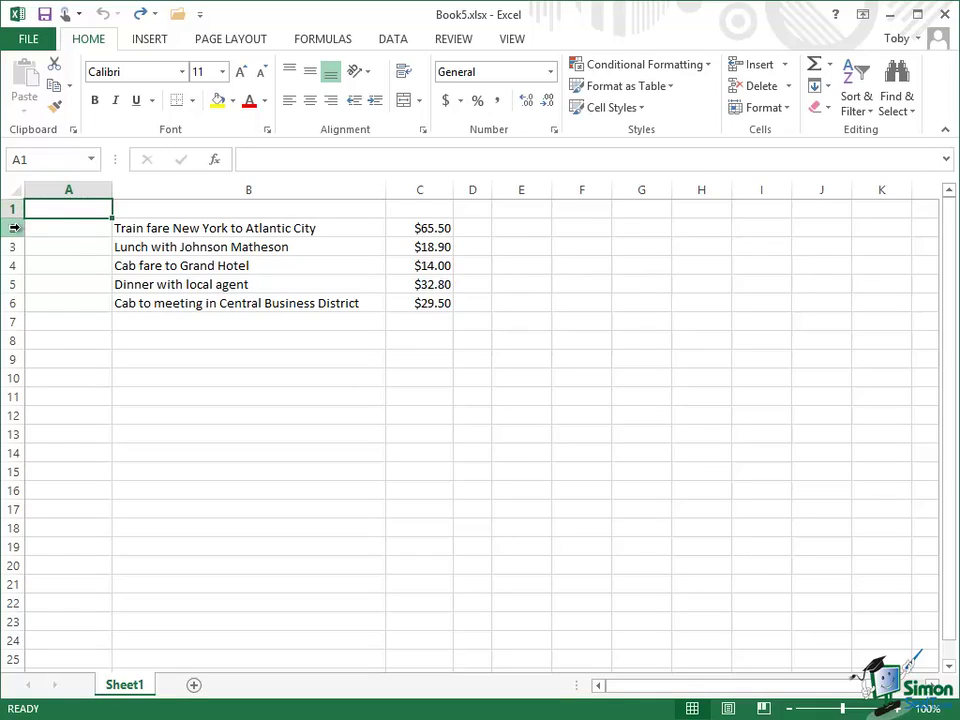
Step: Insert a blank sheet row above the train fare entry in row 2
click(15, 227)
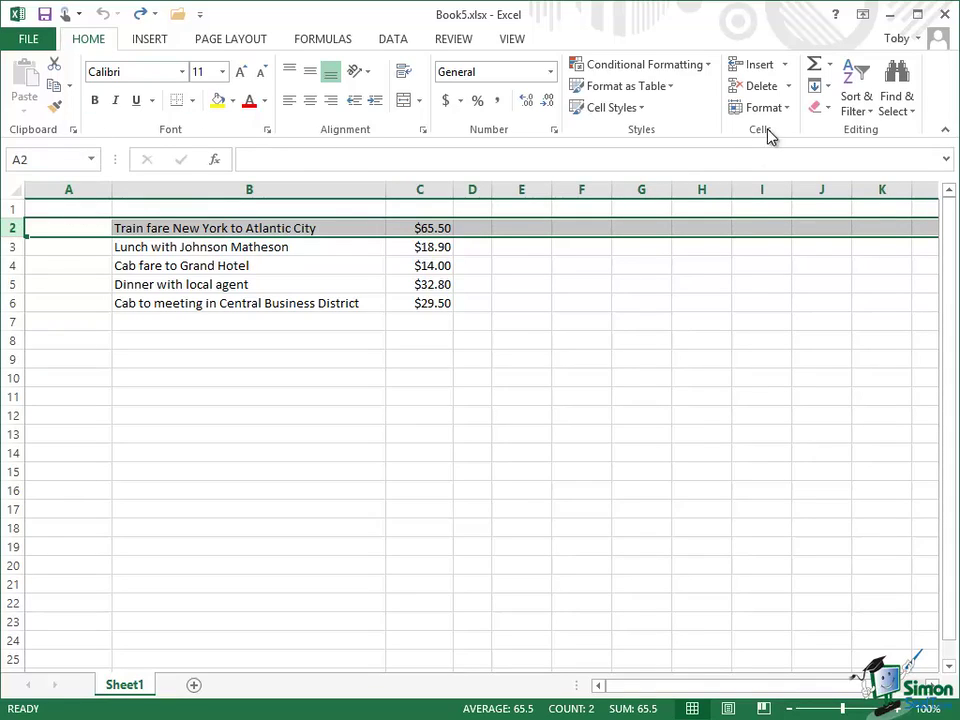
click(788, 67)
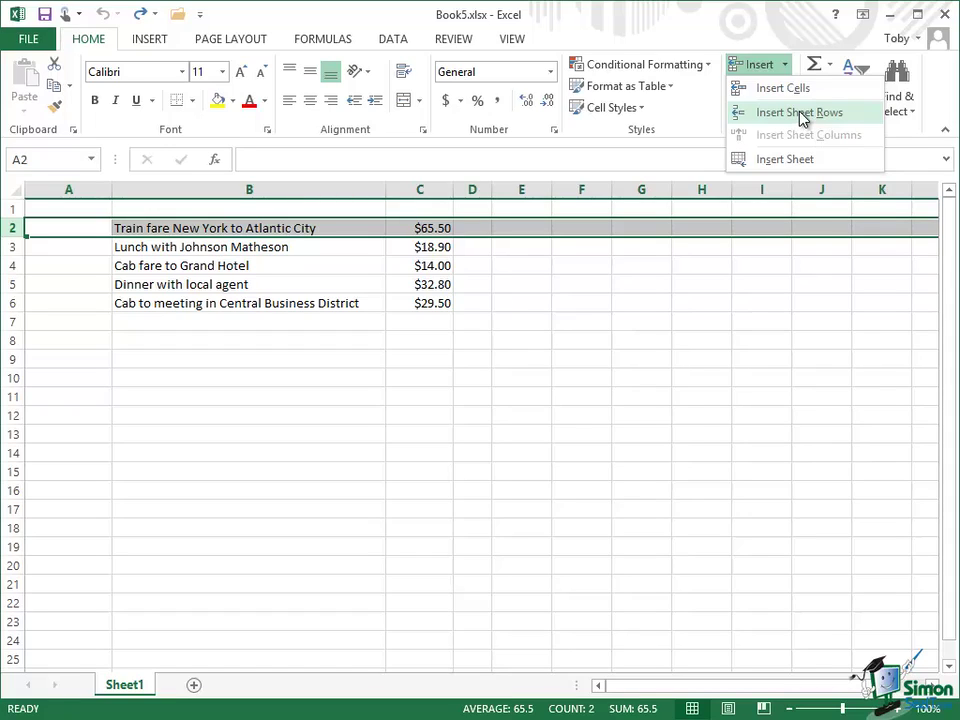
click(803, 114)
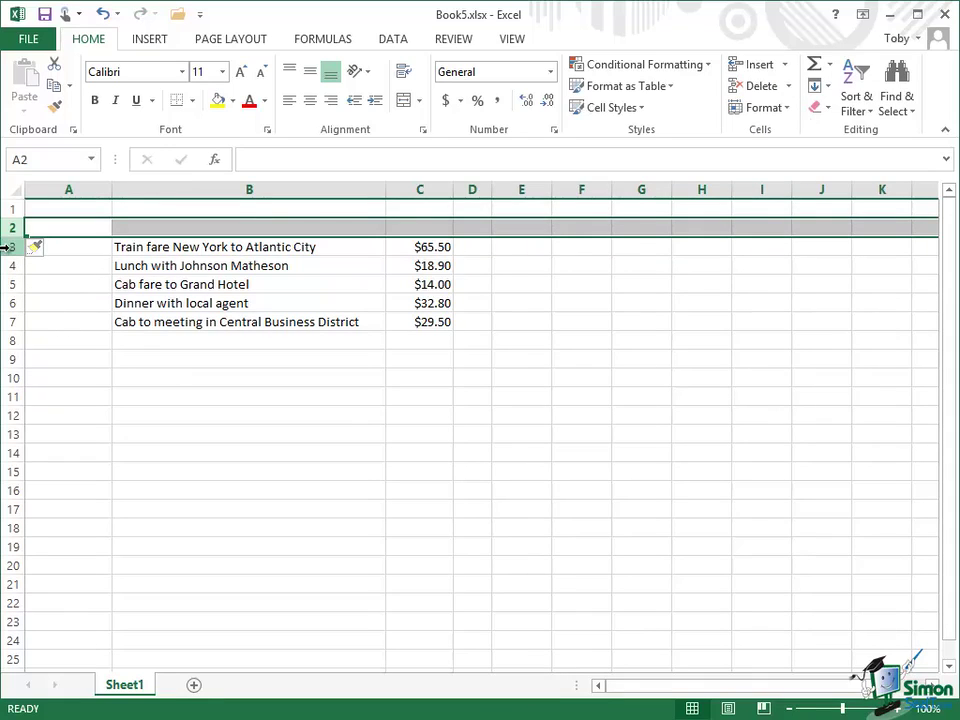
Step: Insert two blank sheet rows above the train fare entry in row 3 and undo that insertion
drag(9, 246, 10, 268)
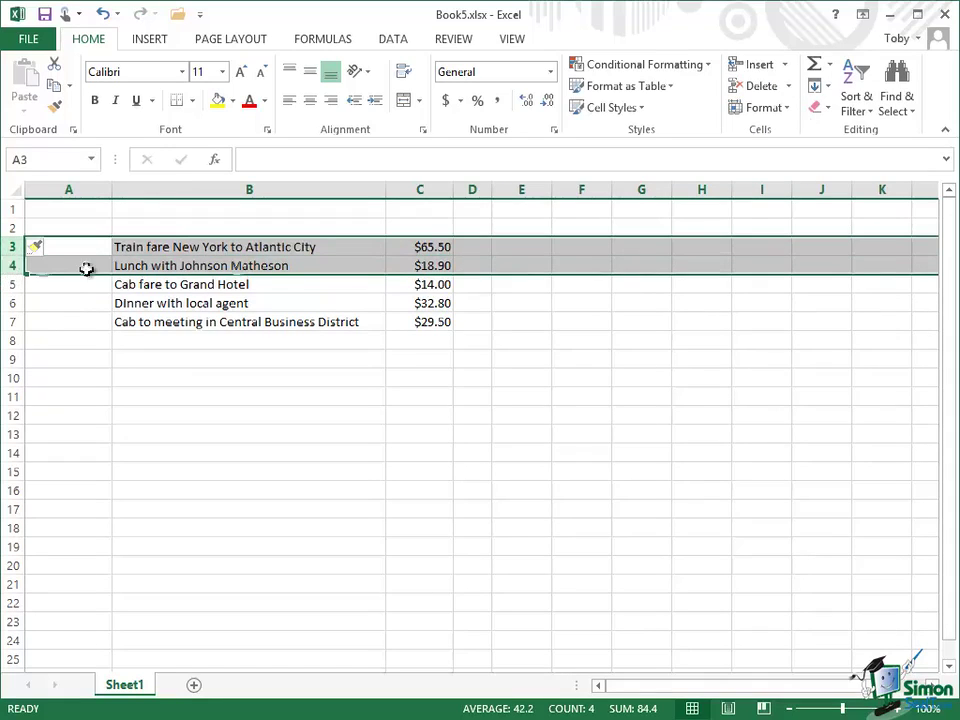
click(785, 65)
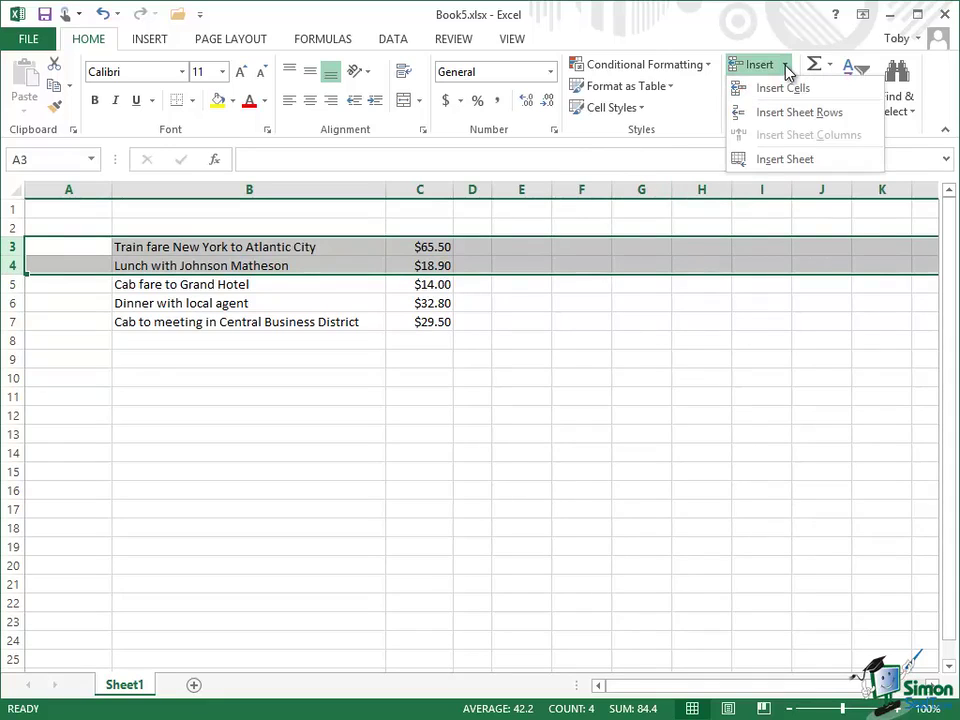
click(799, 112)
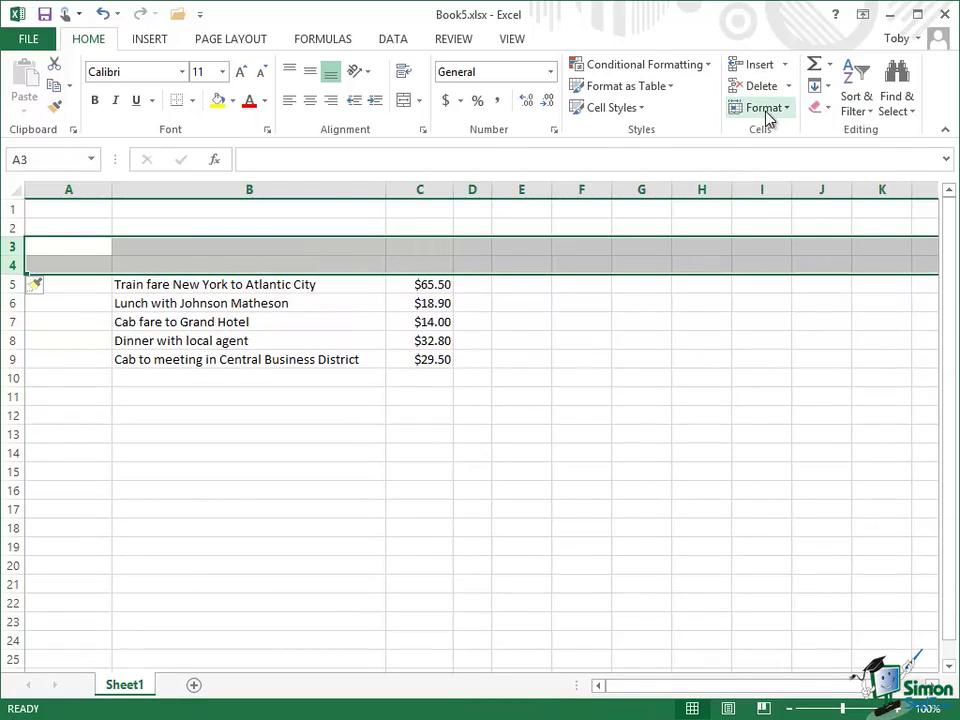
click(103, 16)
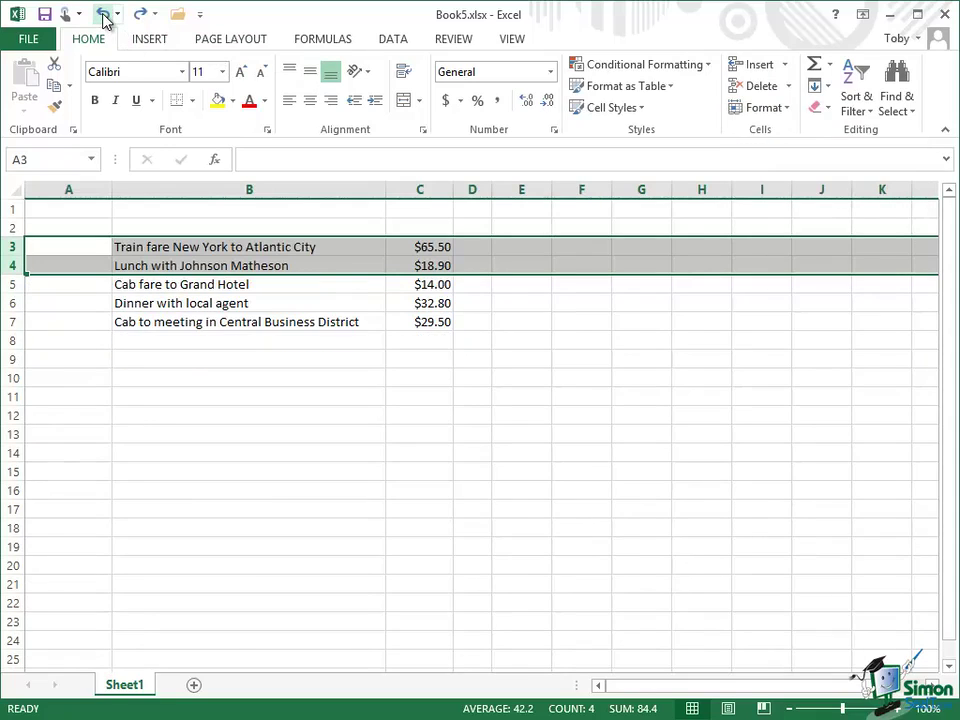
click(243, 225)
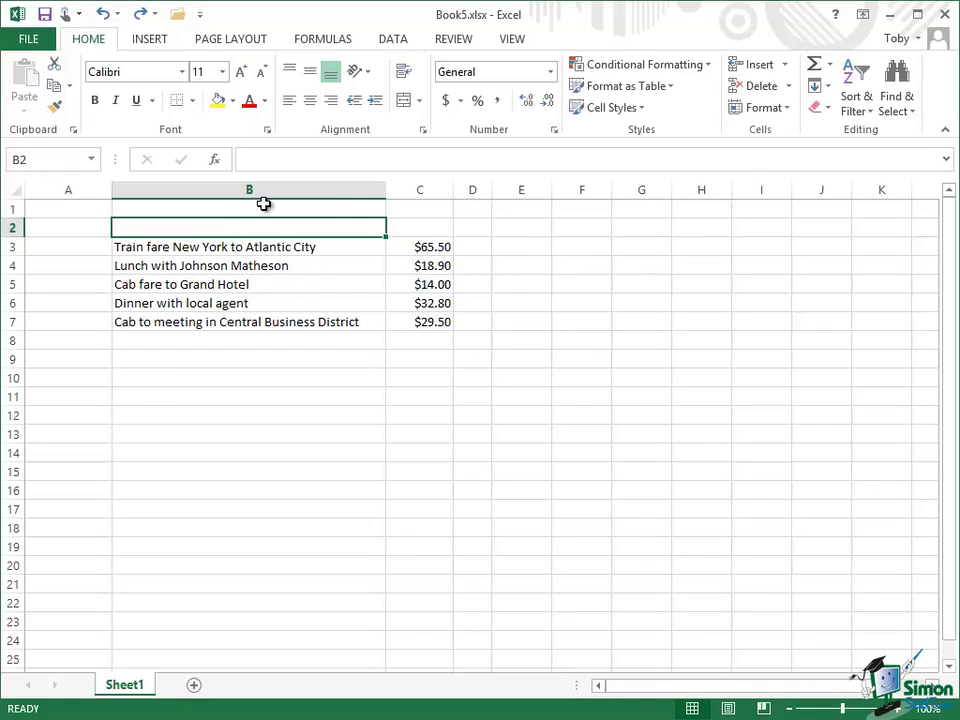
click(10, 246)
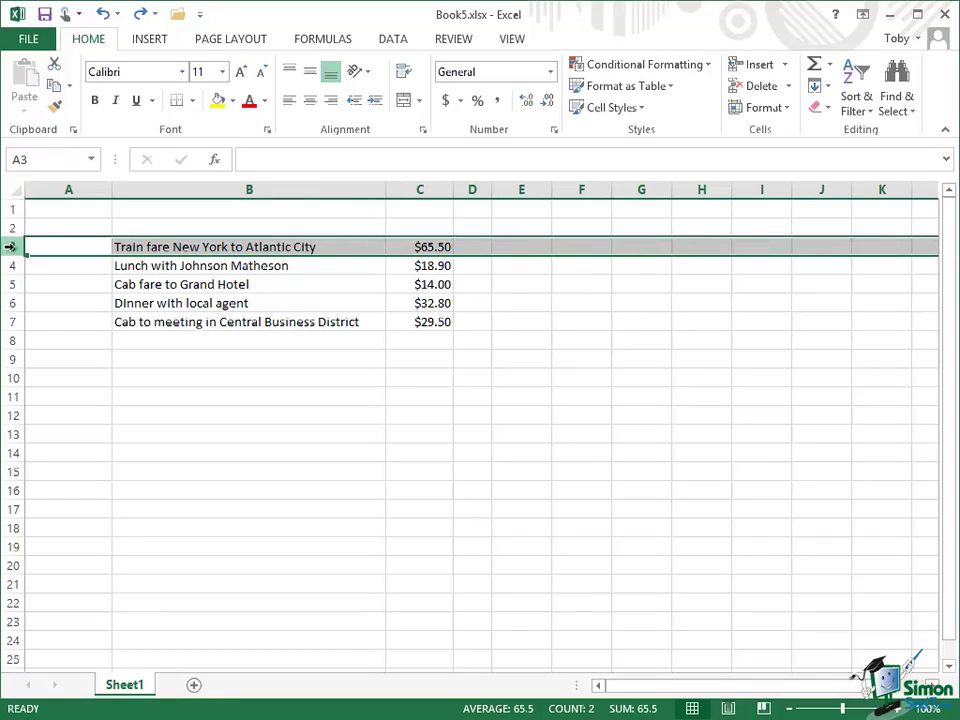
right_click(15, 246)
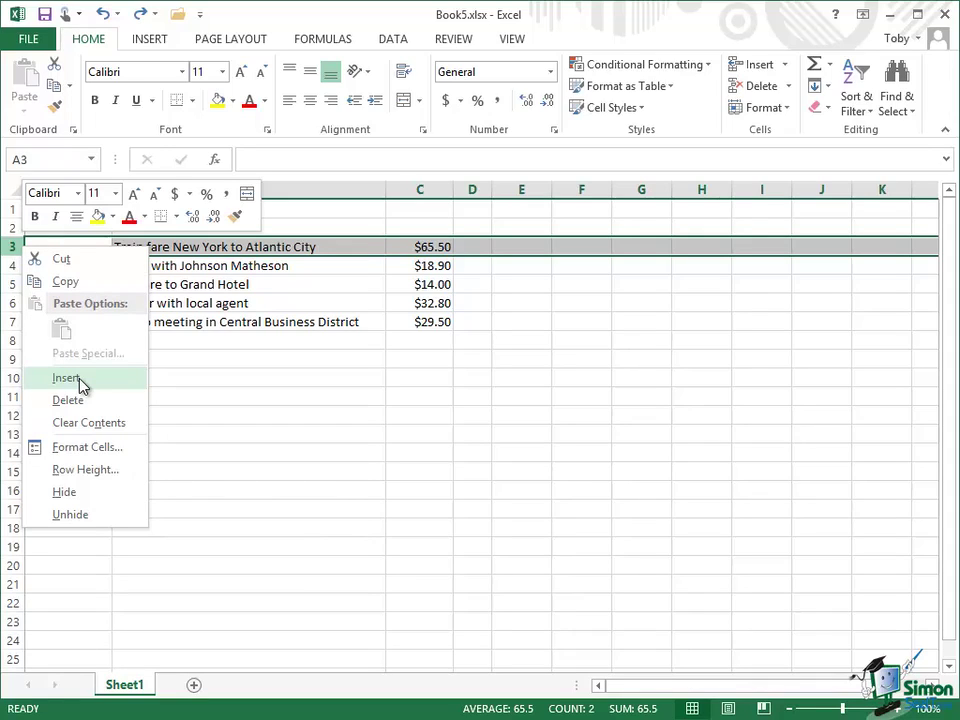
click(259, 13)
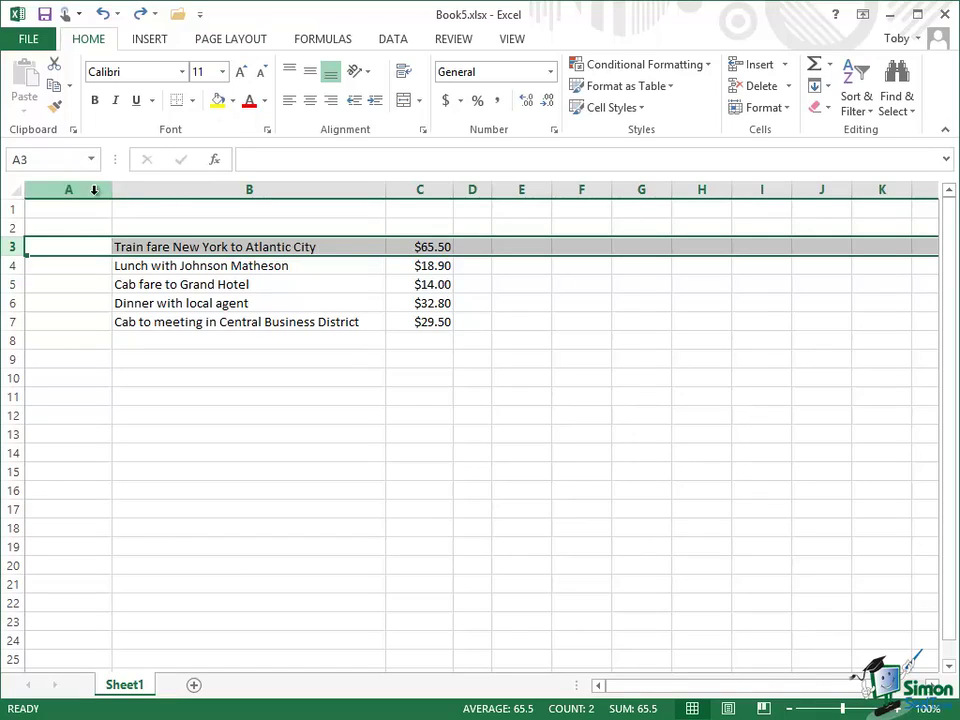
Step: Insert a blank column before the expense descriptions in column B
right_click(200, 192)
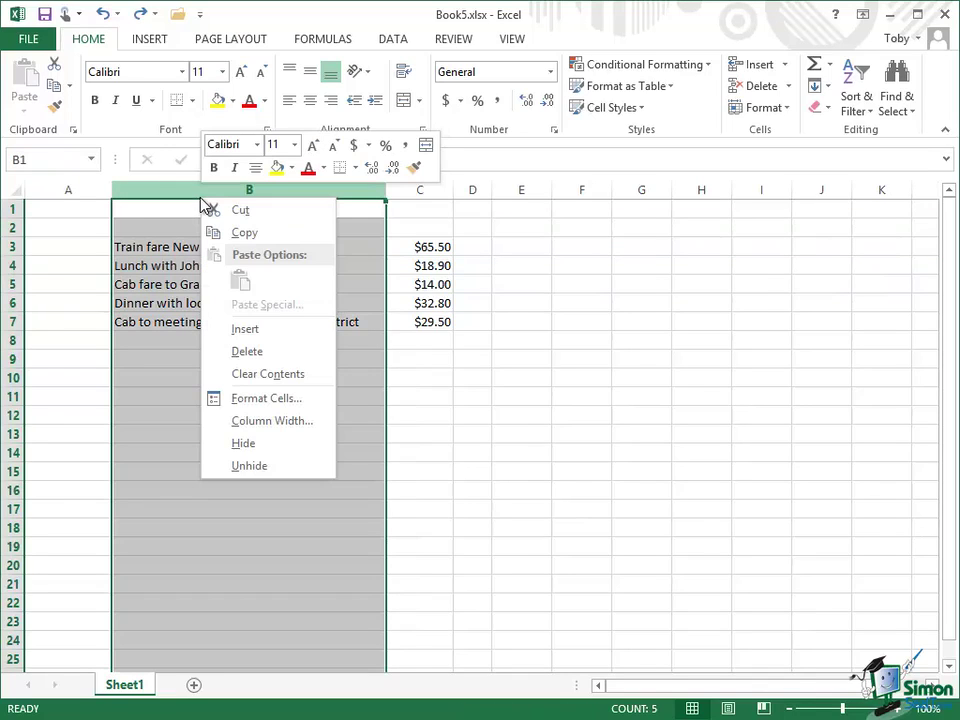
click(263, 330)
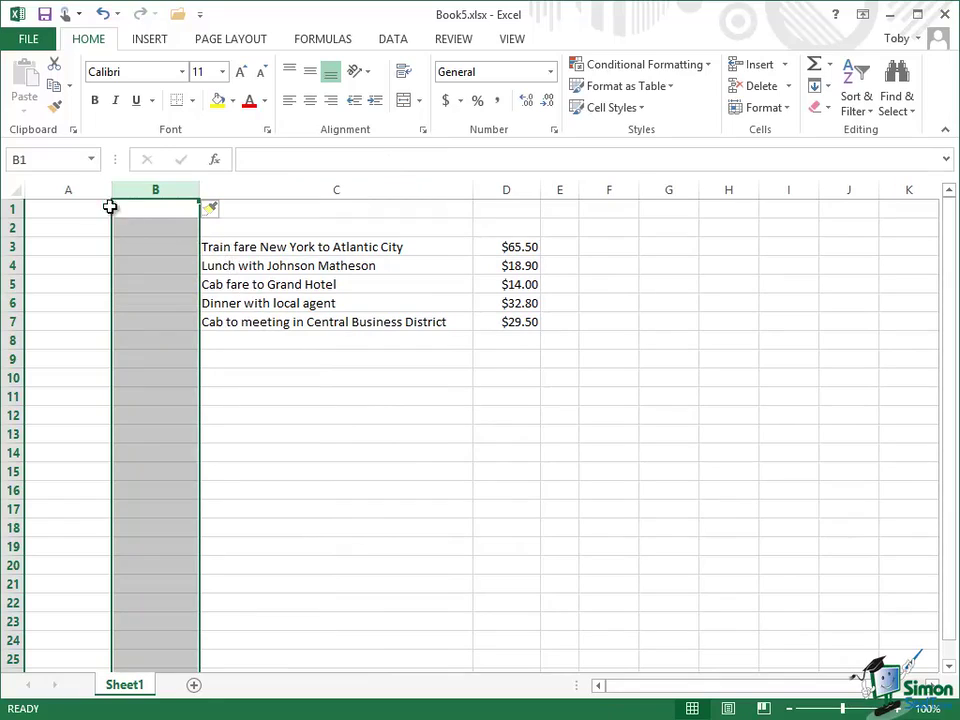
click(77, 208)
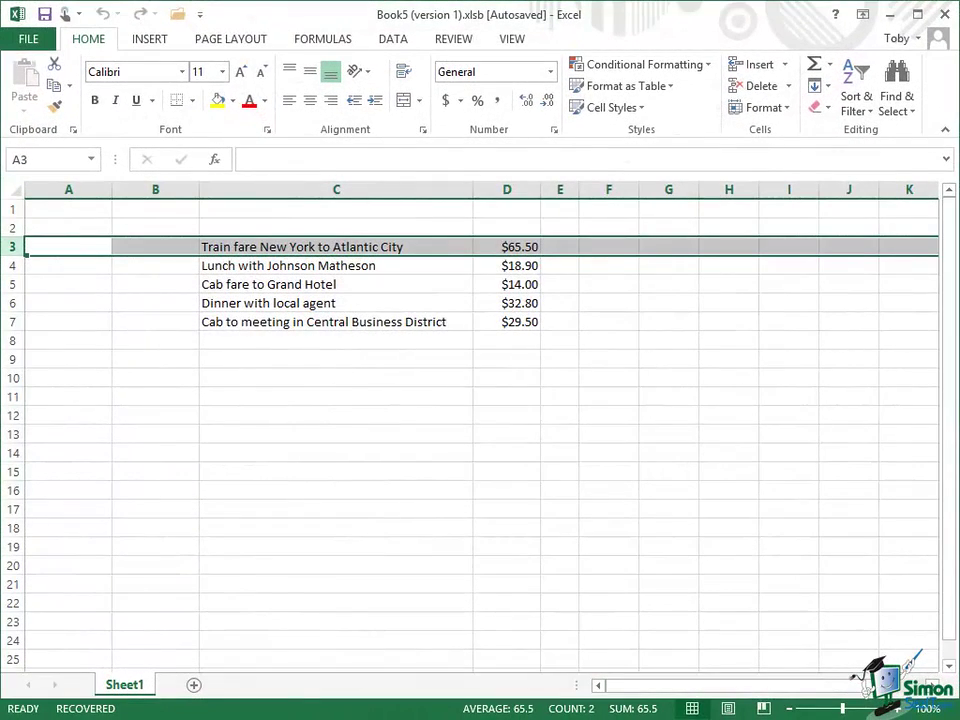
click(8, 227)
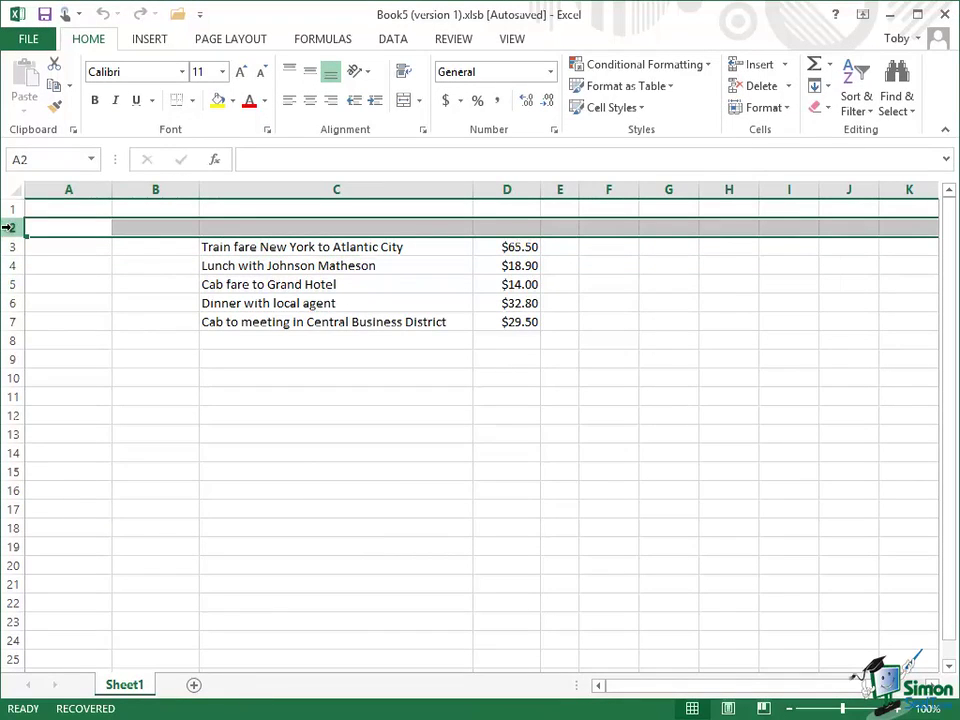
right_click(16, 229)
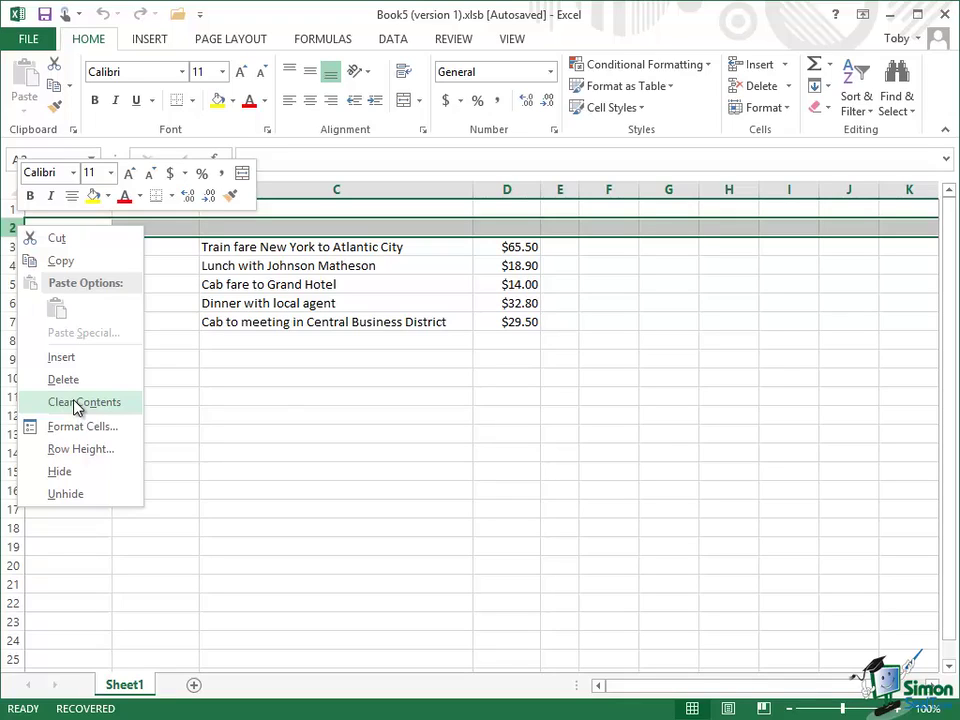
key(Escape)
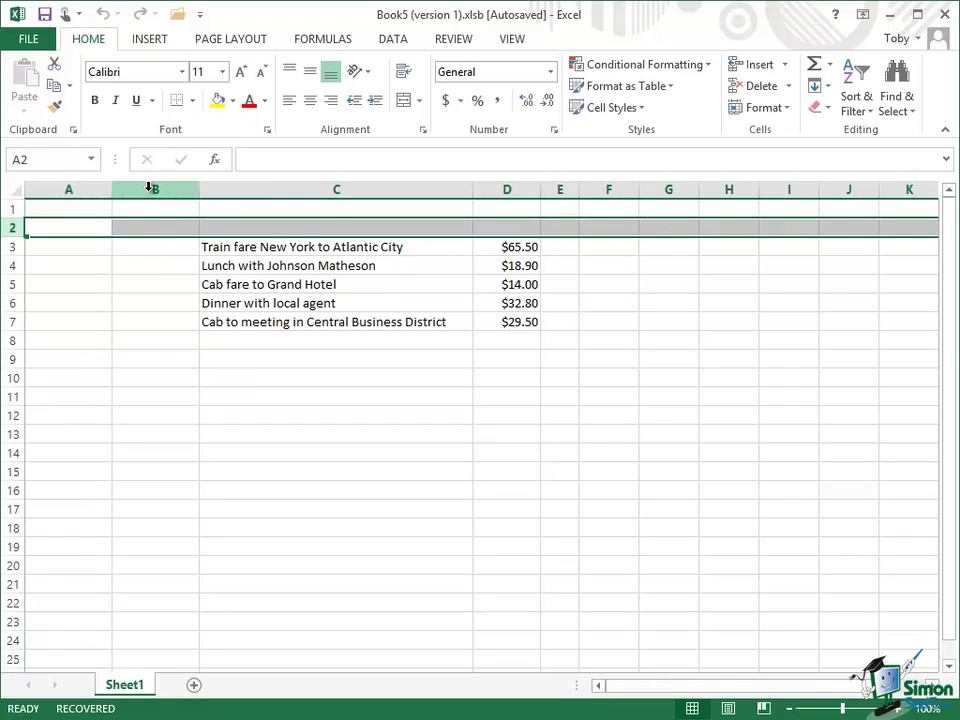
click(149, 189)
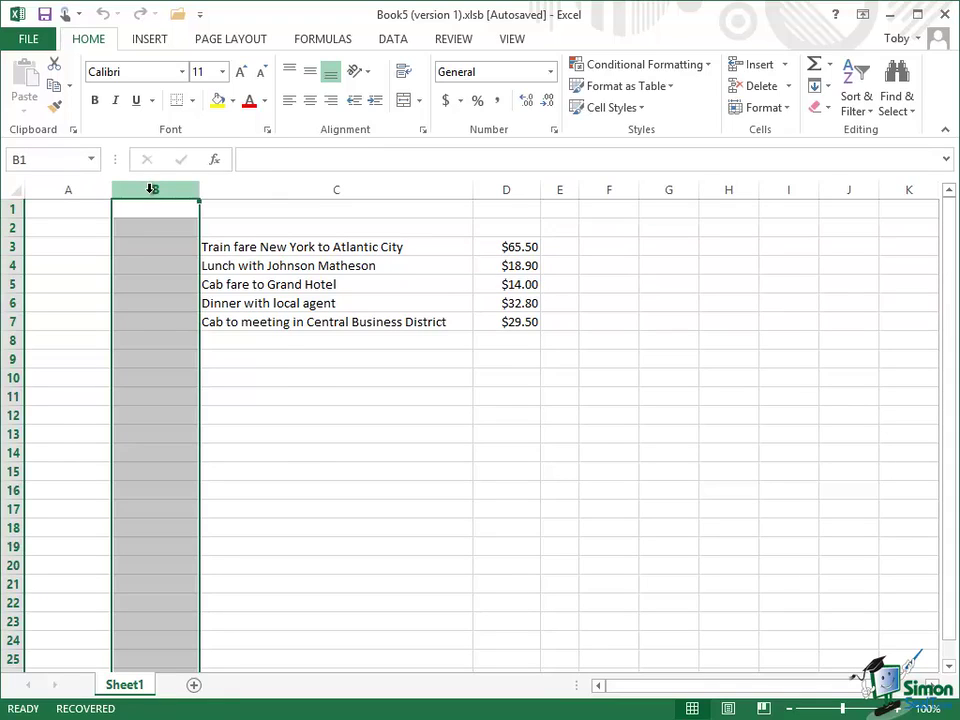
right_click(151, 193)
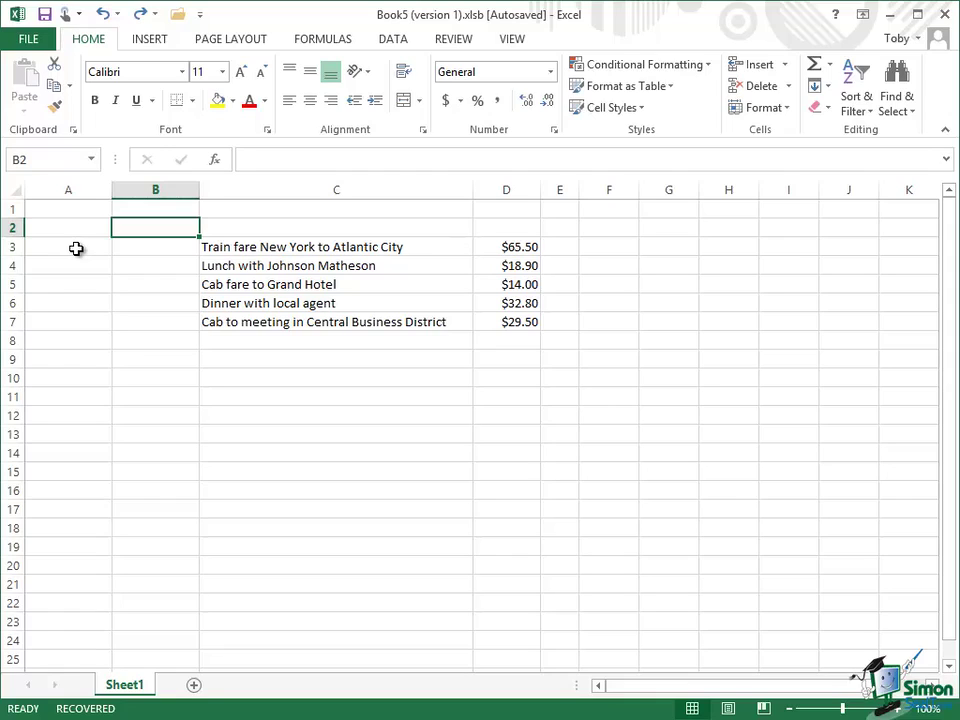
Step: Format all of column A with the Date category, type *3/14/2012, and the English (United States) locale
click(72, 188)
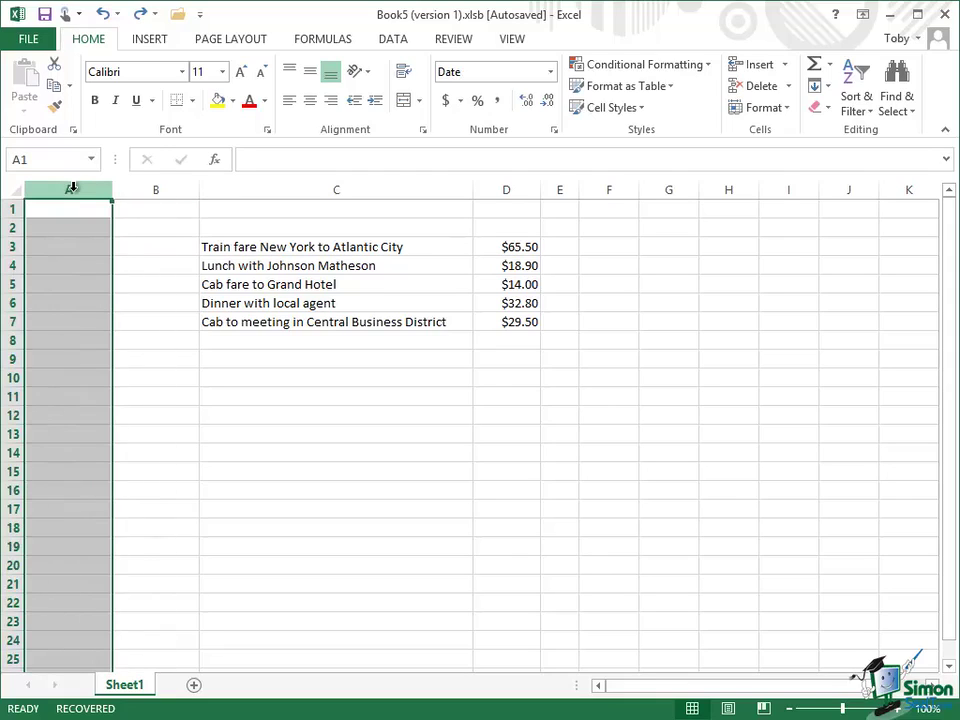
right_click(74, 195)
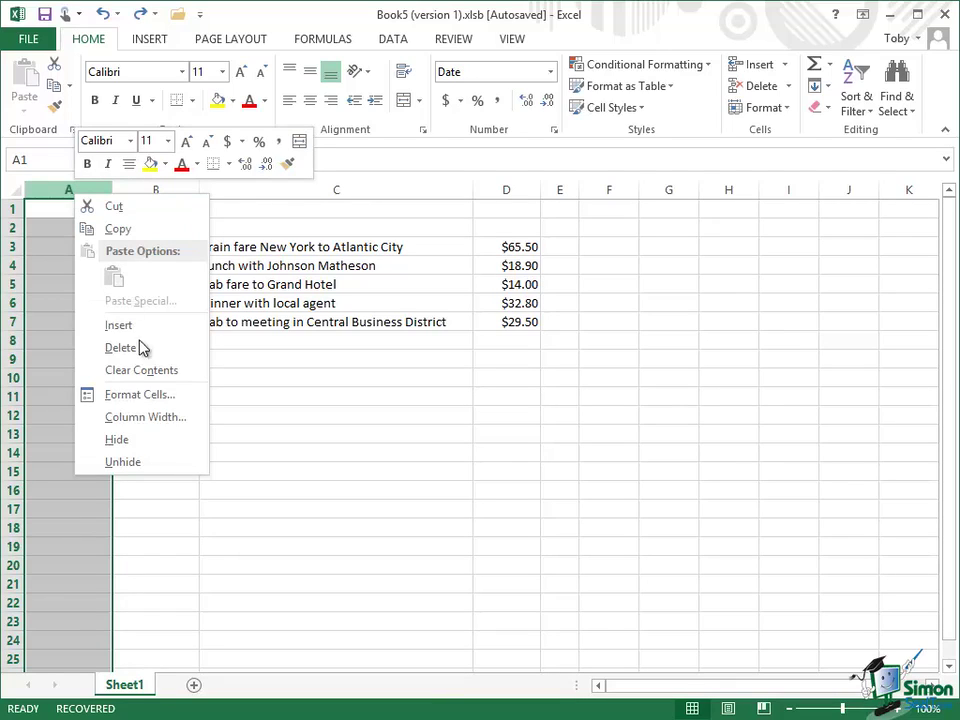
click(155, 397)
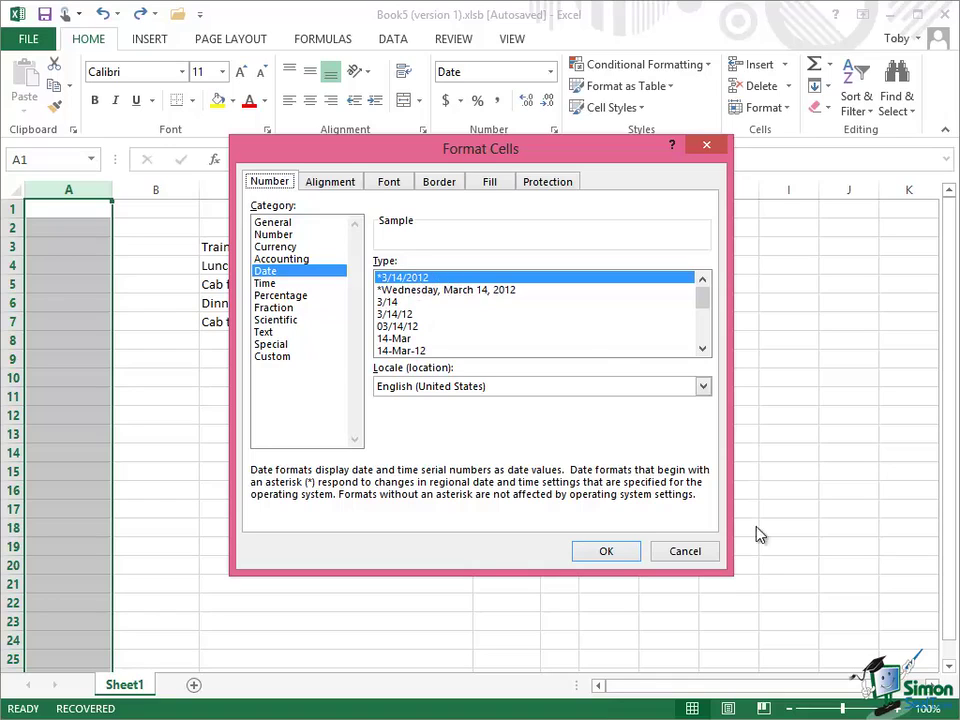
click(610, 551)
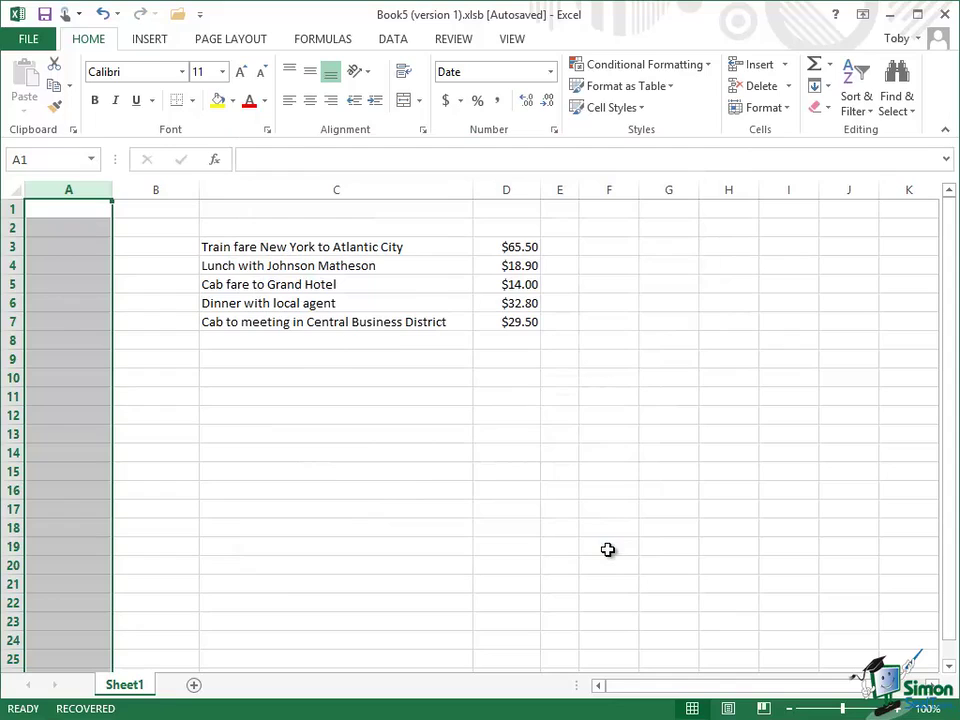
Step: Enter the expense dates 11/10, 11/11, 11/11, 11/12 and 11/12 in cells A3 to A7
click(82, 250)
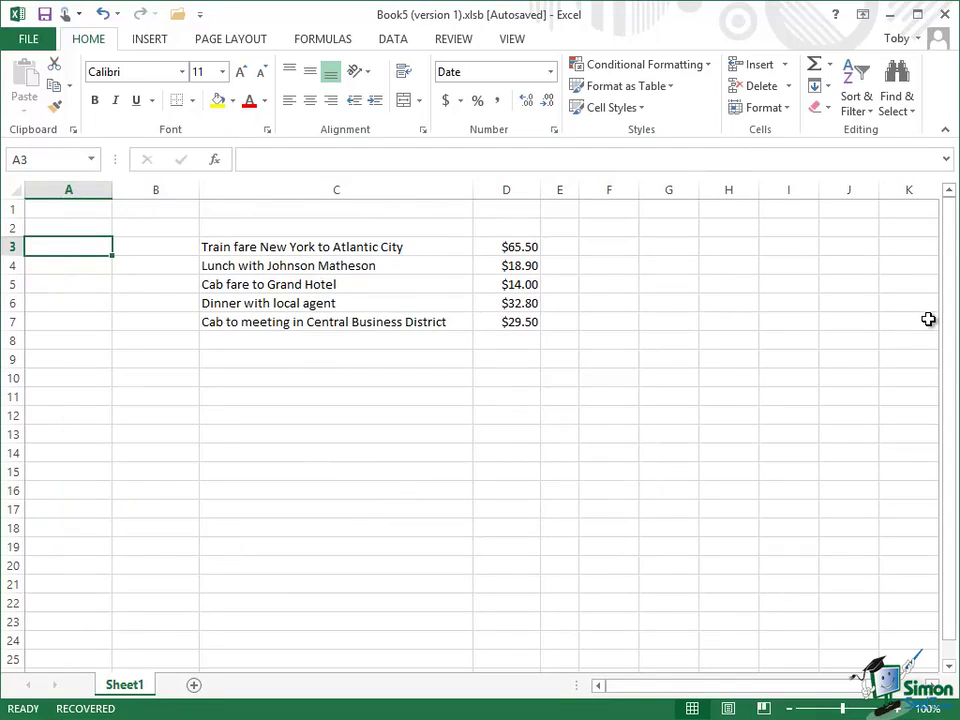
text(11/1)
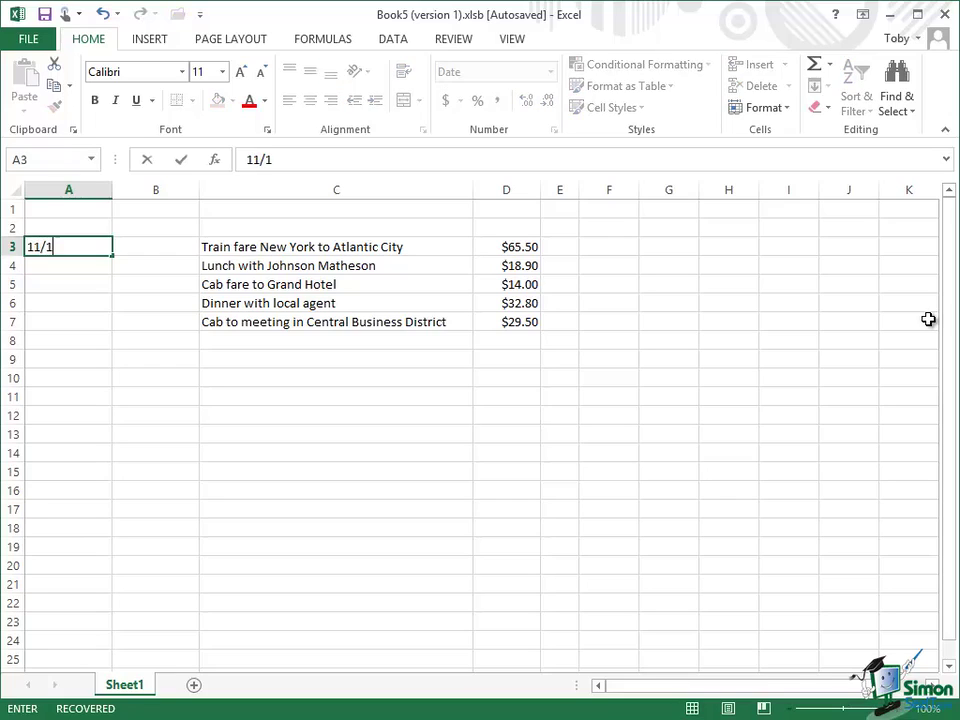
text(0)
click(180, 161)
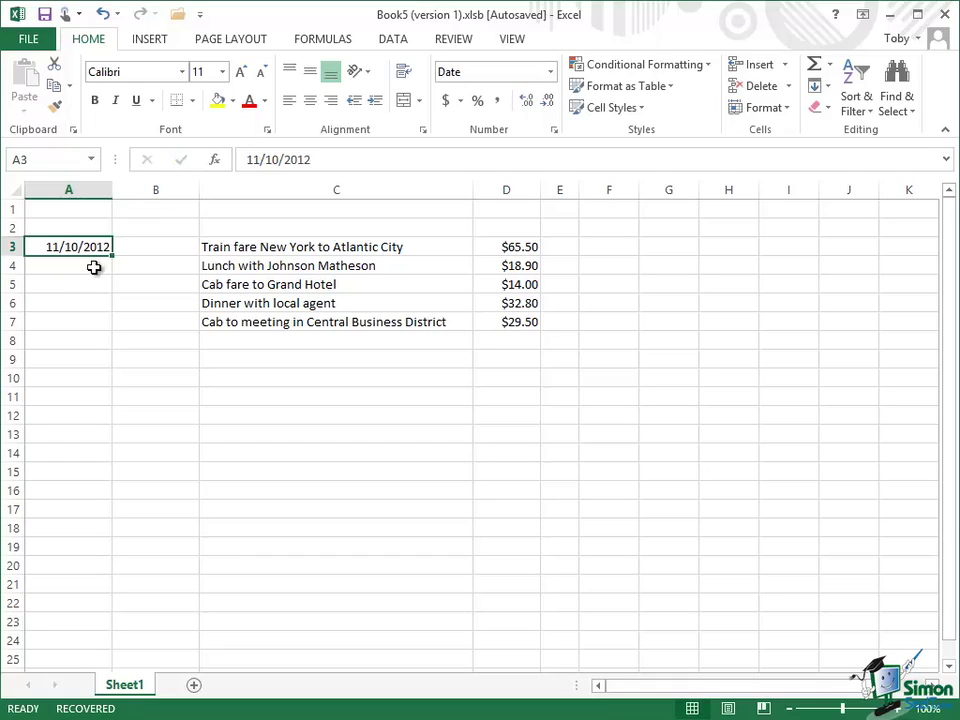
click(93, 264)
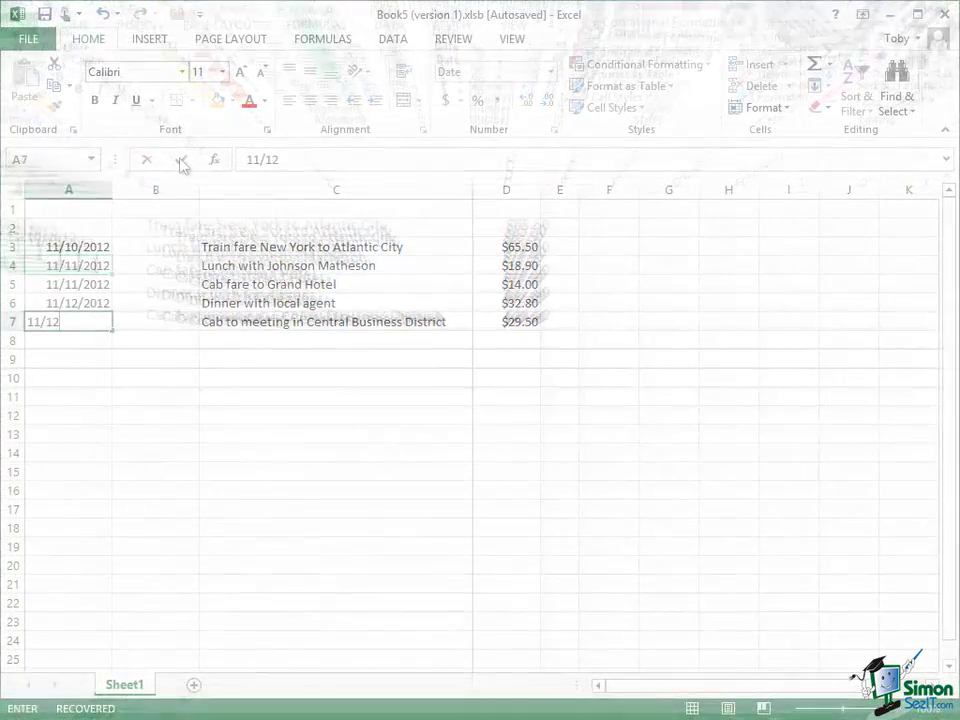
click(180, 161)
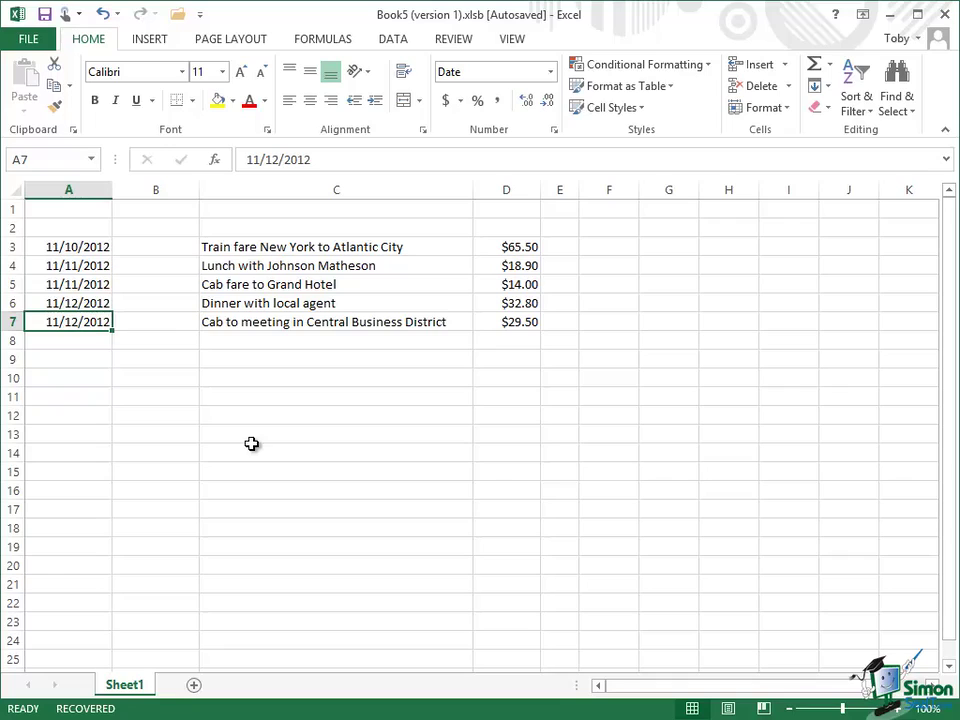
Step: Enter the expense categories Travel, Entertainment, Travel, Subsistence and Travel in cells B3 to B7
click(165, 248)
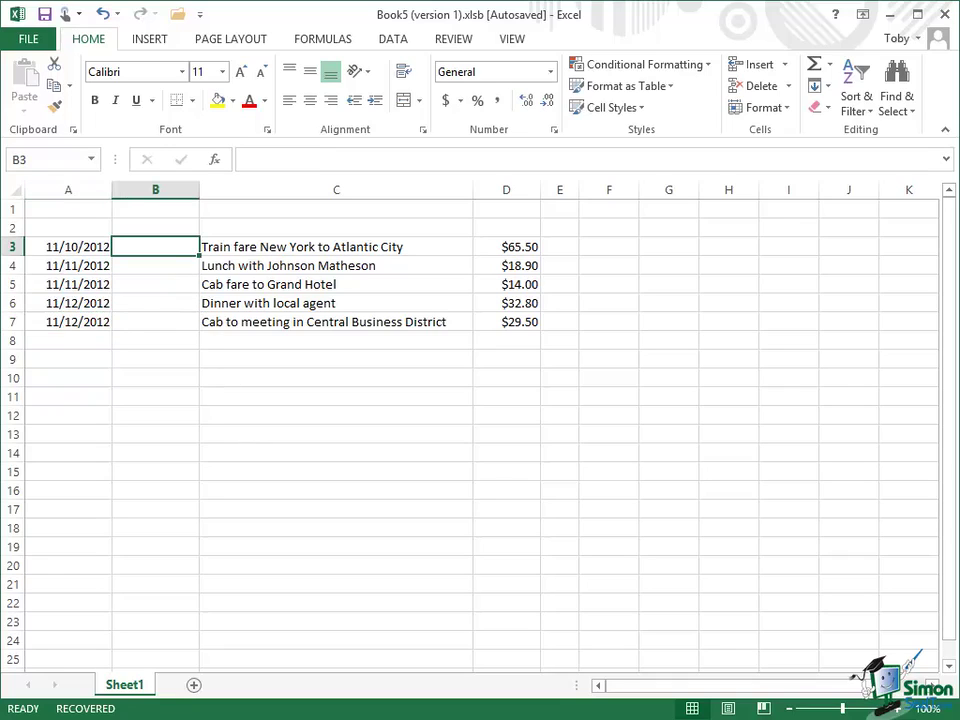
text(Travel)
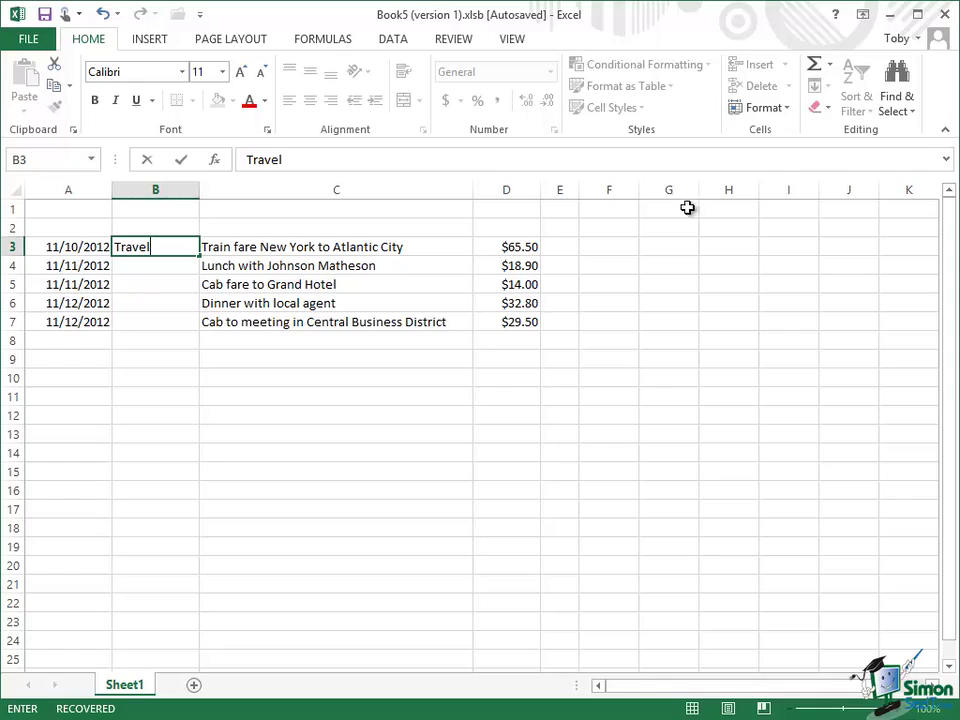
click(166, 265)
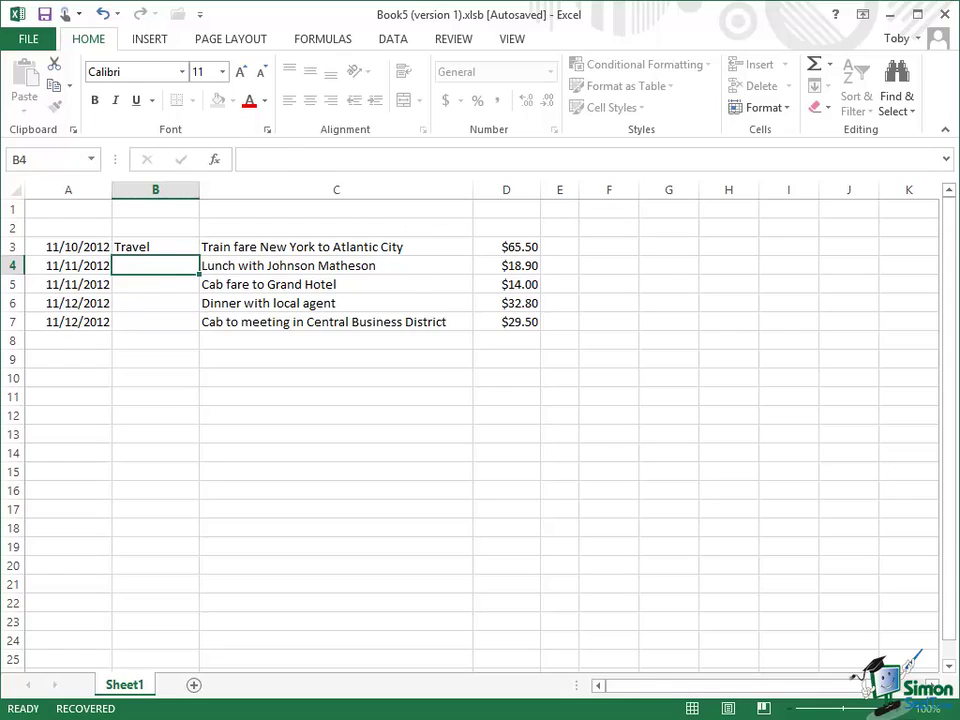
text(Entertainment)
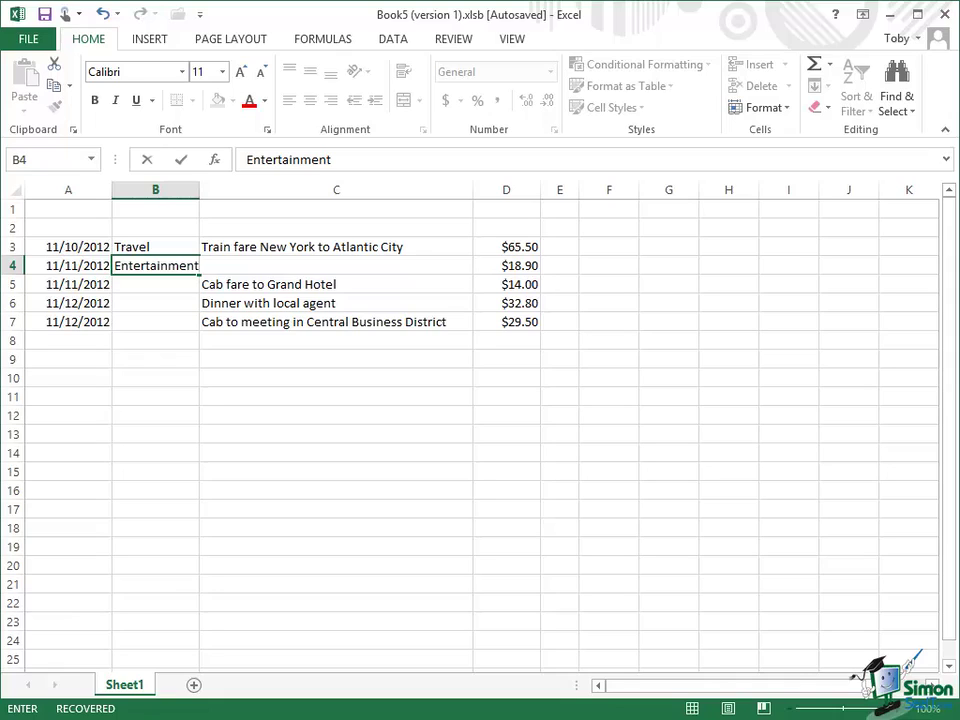
click(159, 285)
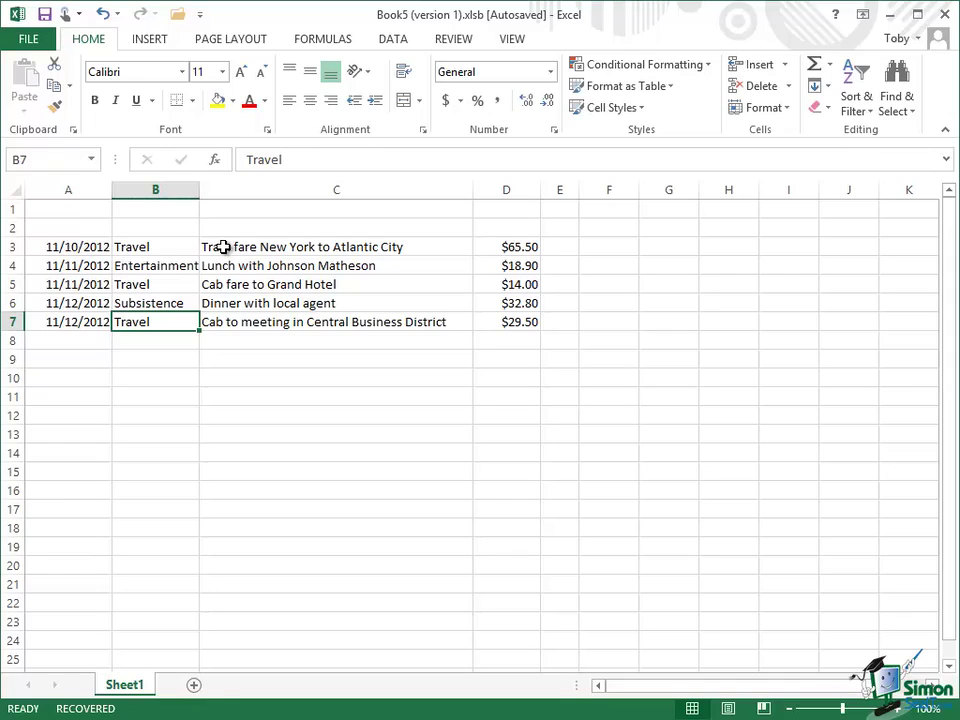
Step: Hide column B, which holds the expense categories
click(156, 188)
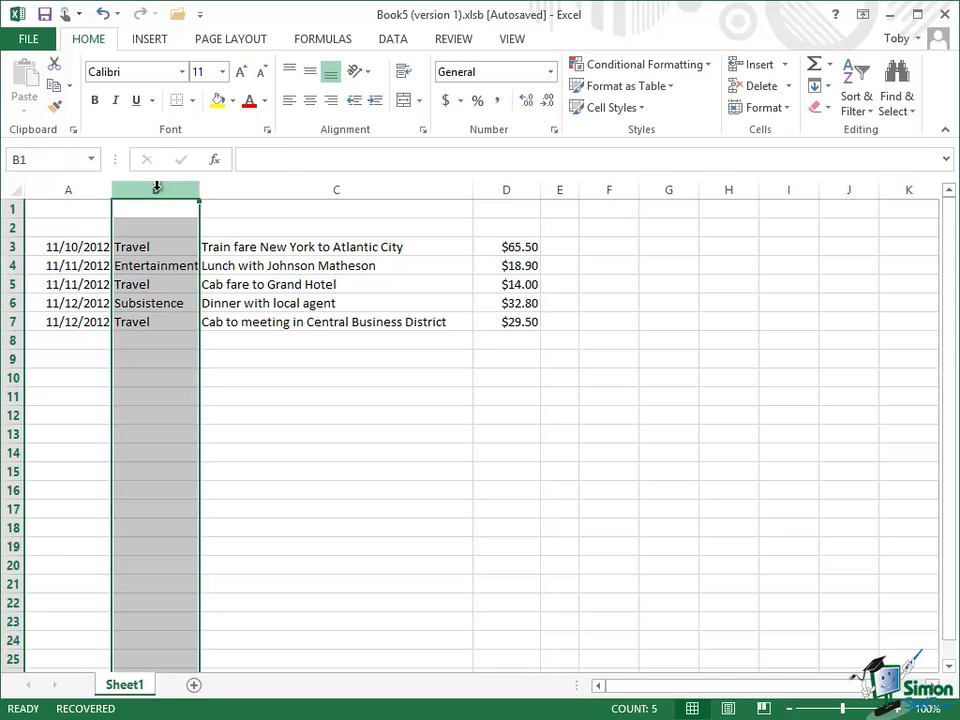
right_click(156, 188)
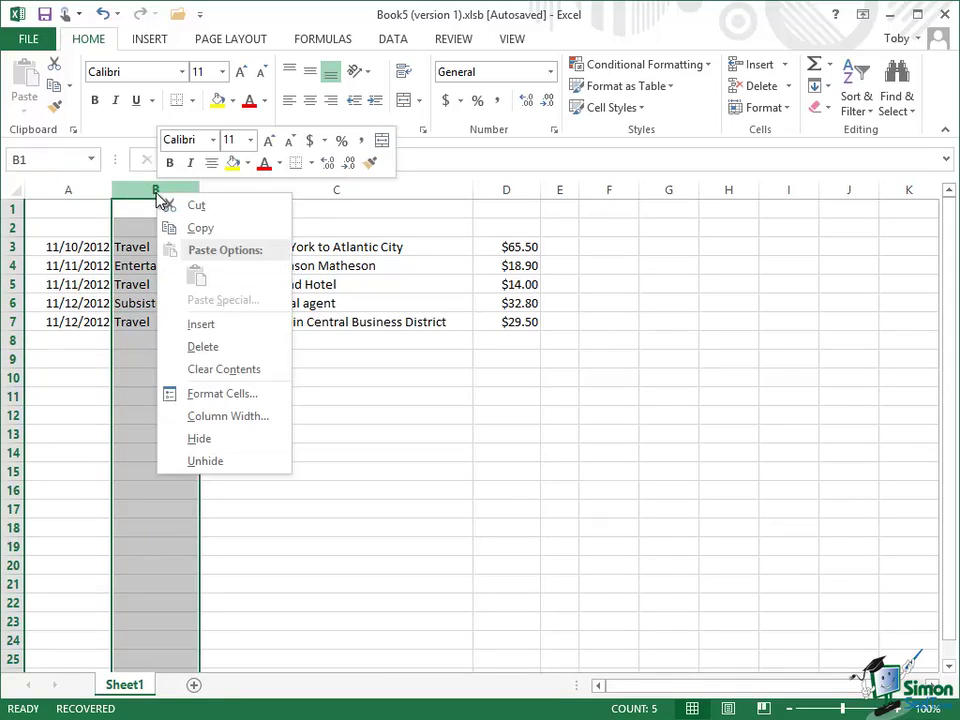
click(208, 440)
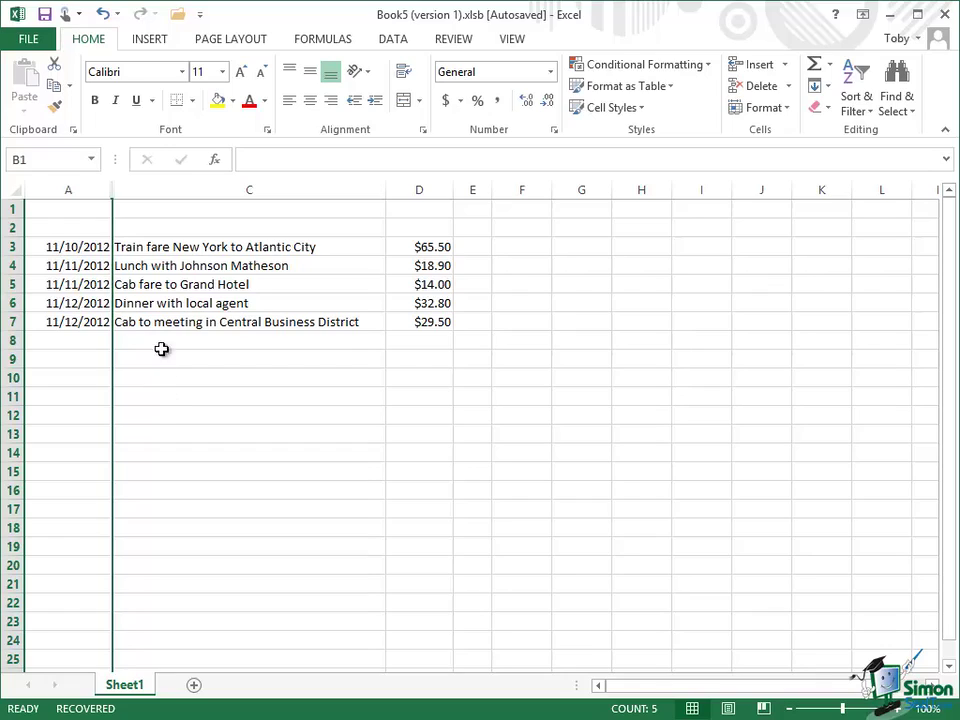
Step: Unhide column B by selecting the neighbouring columns A and C together
click(75, 188)
drag(138, 198, 180, 185)
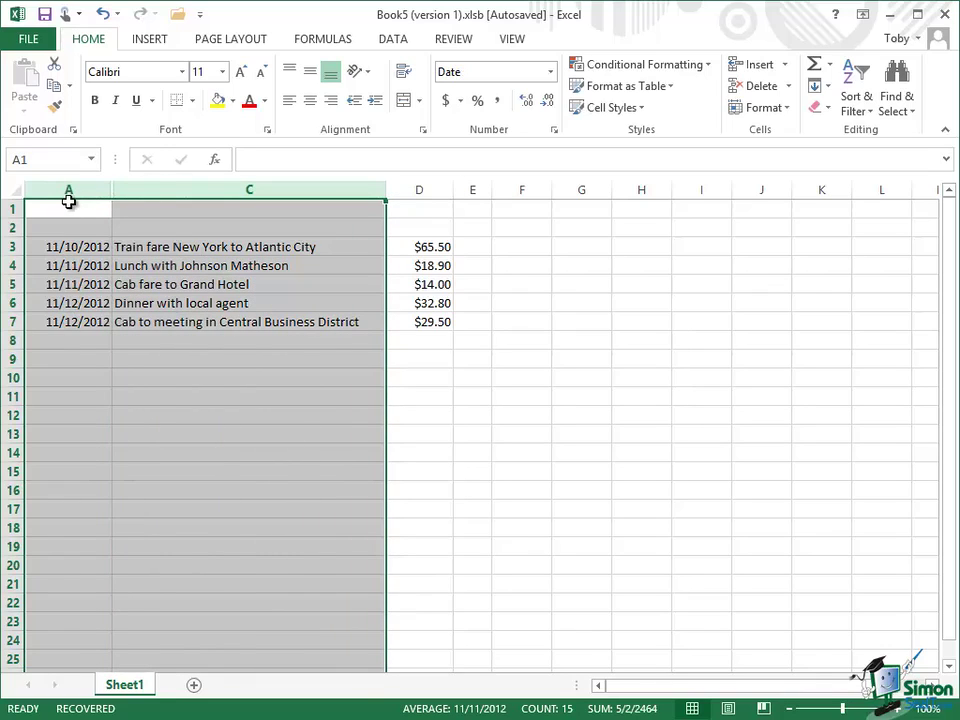
right_click(166, 193)
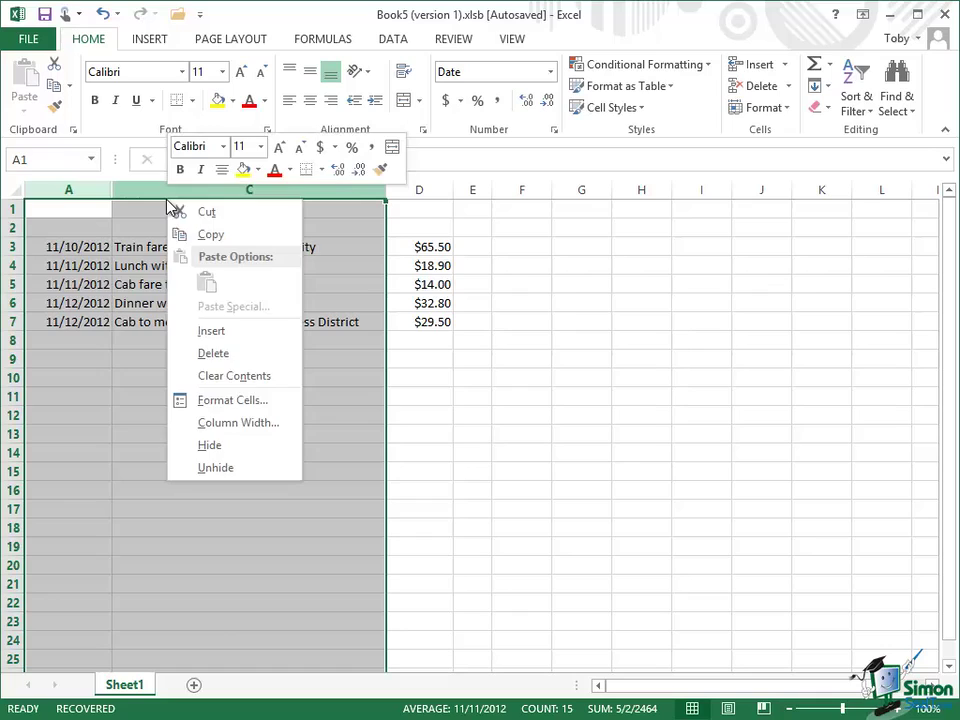
click(237, 467)
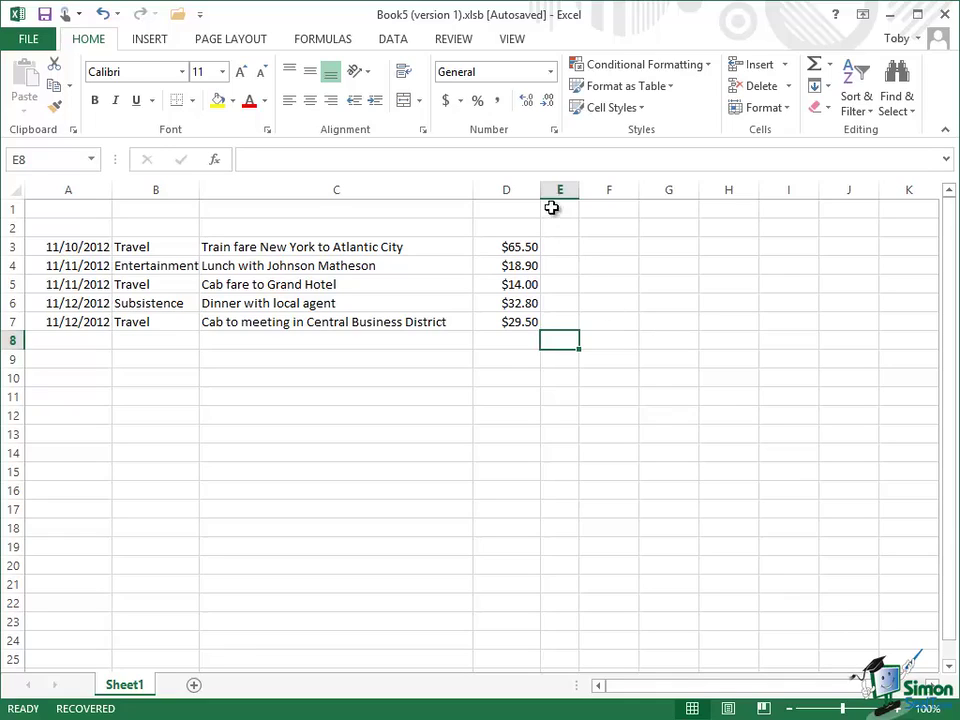
Step: Widen the amounts column D freehand, and set its column width to exactly 10
drag(541, 190, 608, 191)
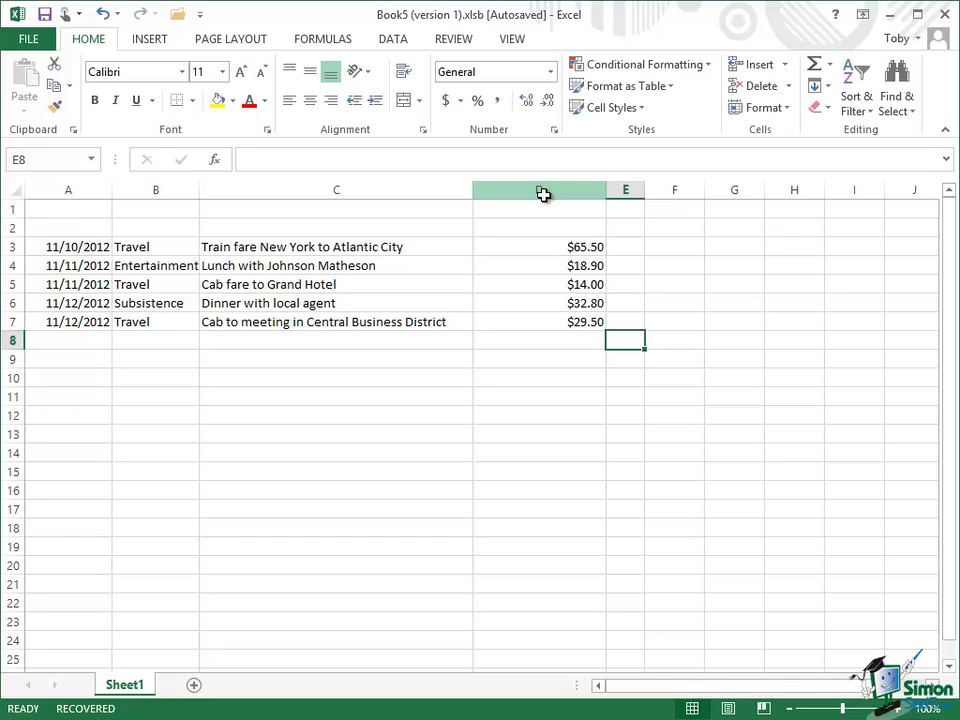
click(541, 190)
right_click(545, 200)
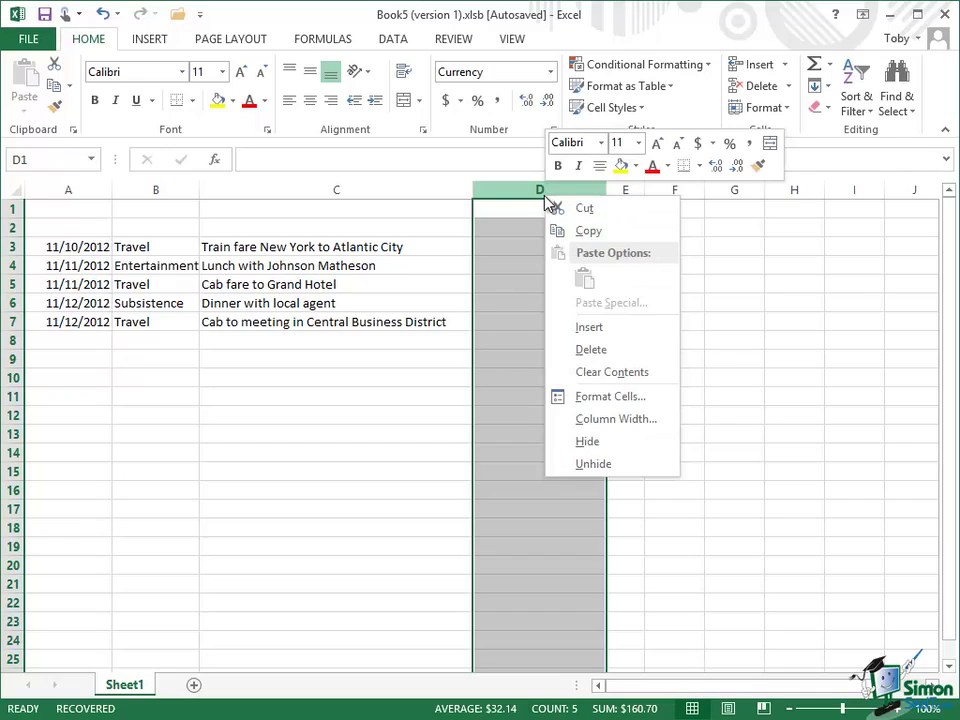
click(617, 419)
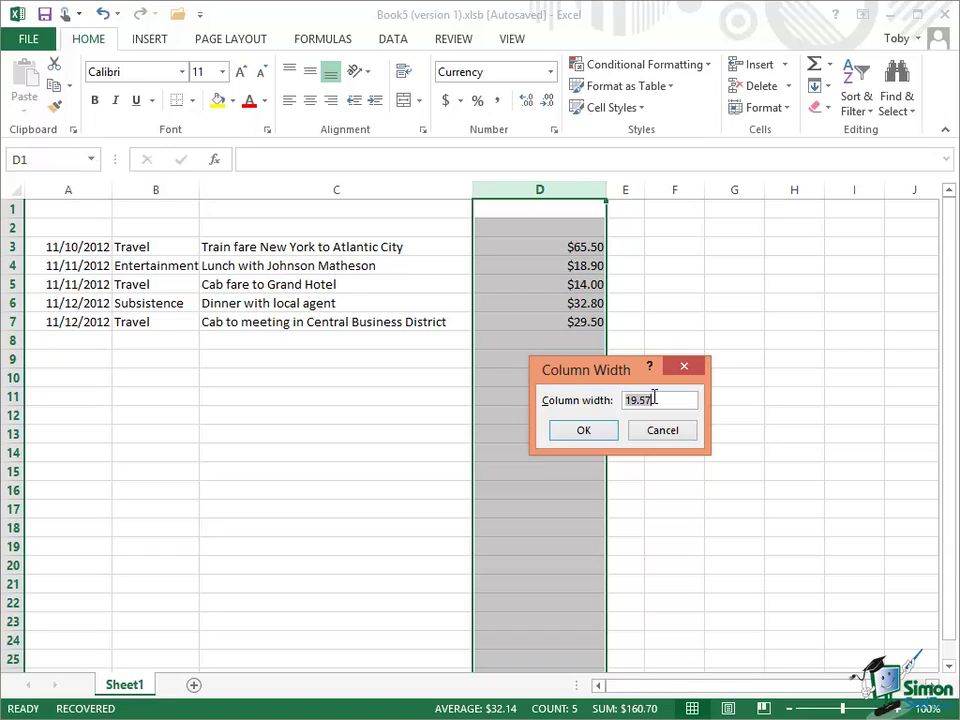
text(10)
click(575, 430)
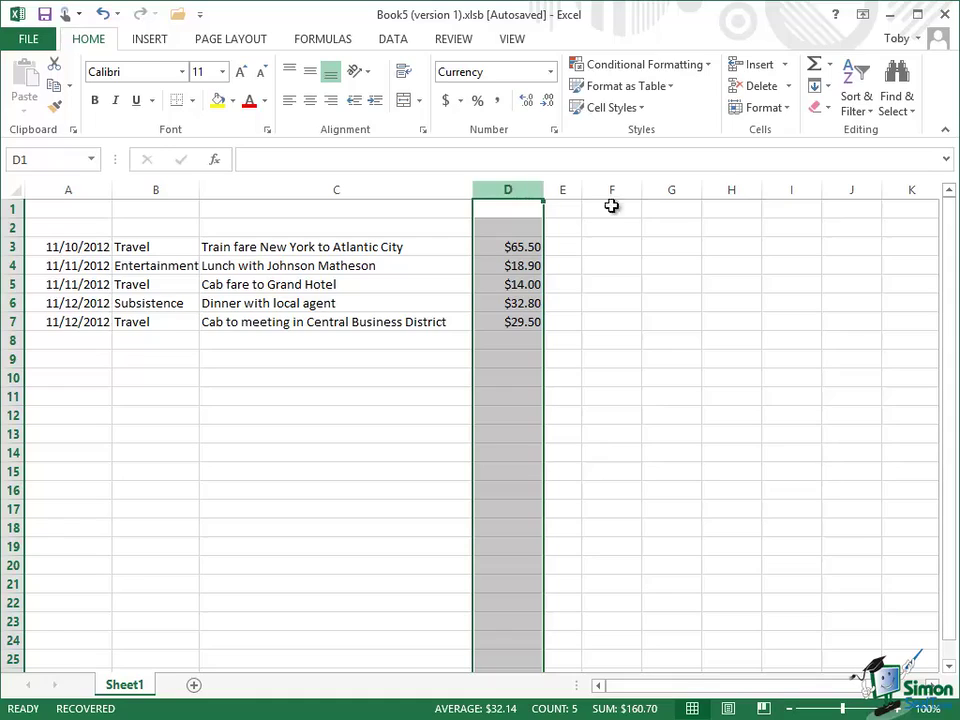
Step: AutoFit the width of column D, and do the same for all columns from A to D
click(789, 108)
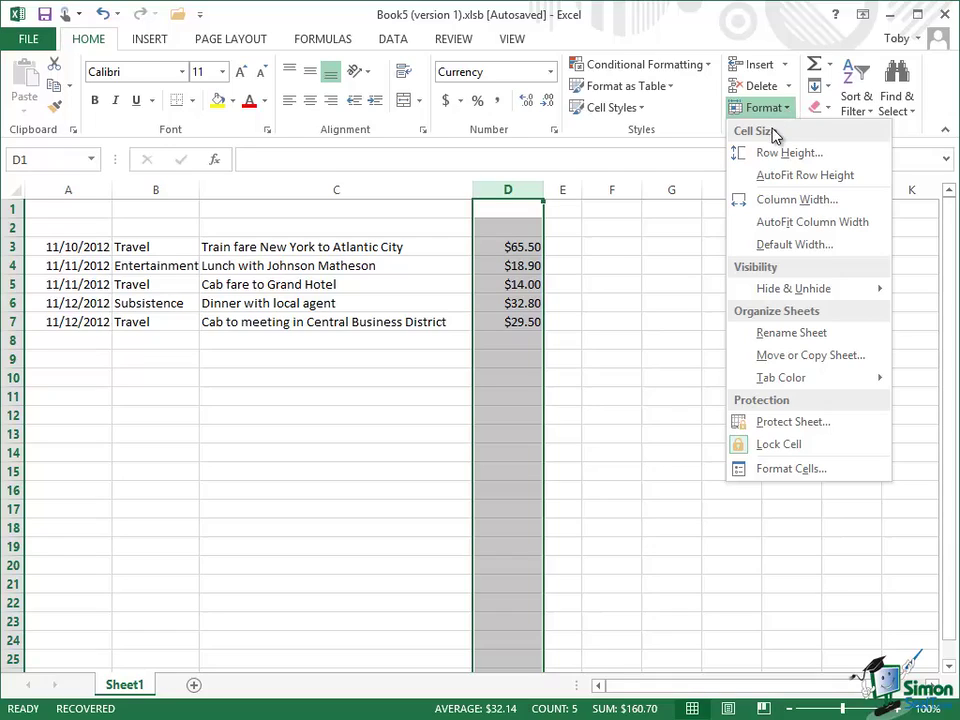
click(808, 226)
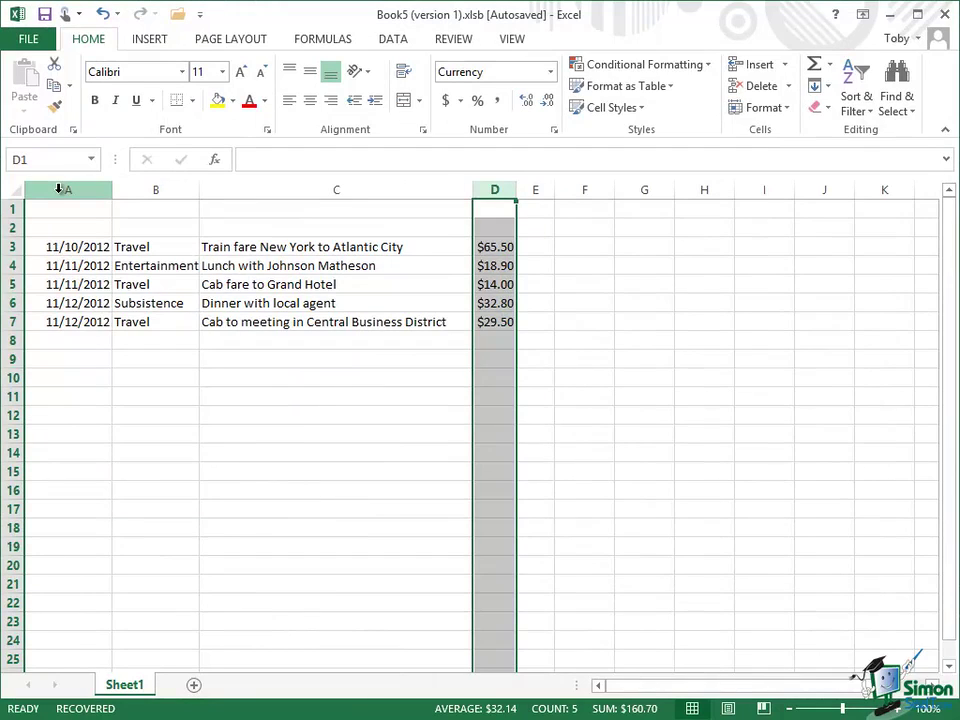
drag(58, 190, 504, 190)
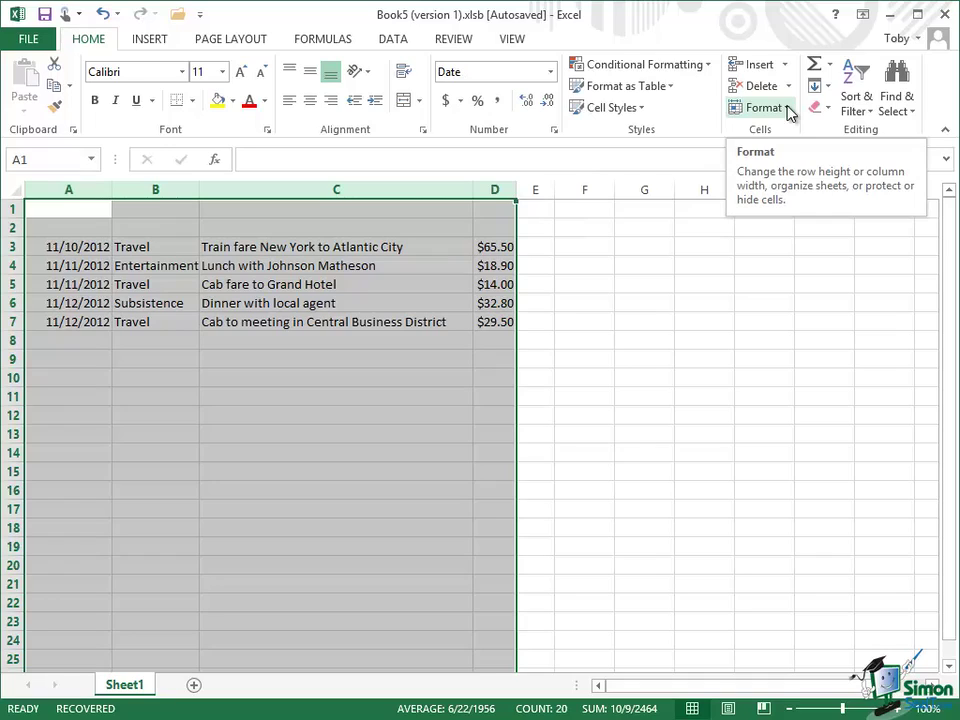
click(786, 108)
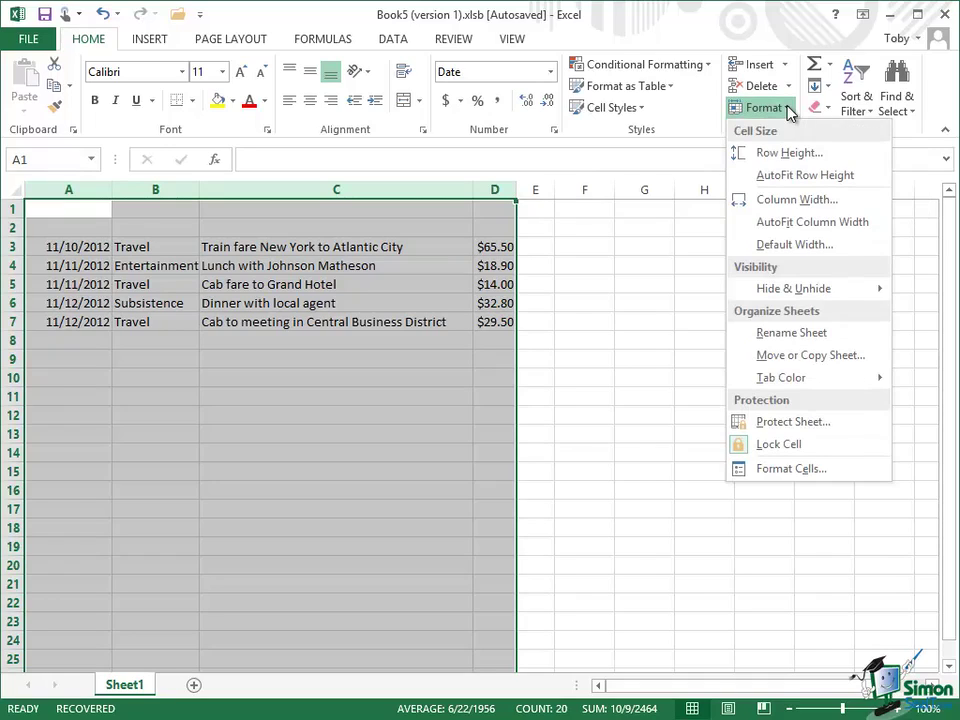
click(797, 222)
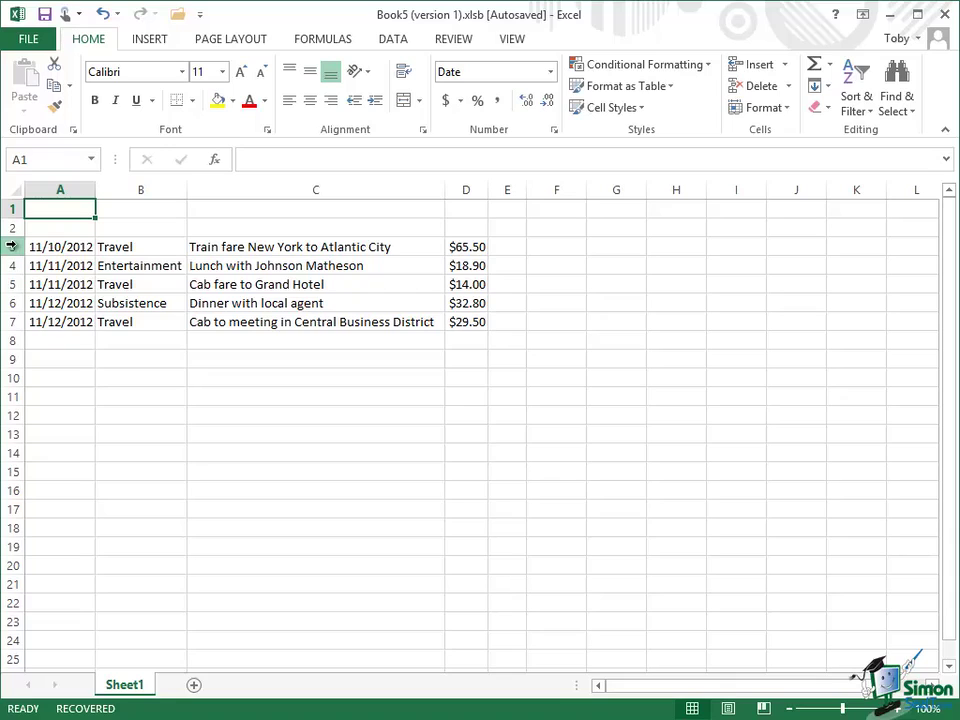
Step: AutoFit the row height of rows 1 to 7
drag(13, 208, 17, 322)
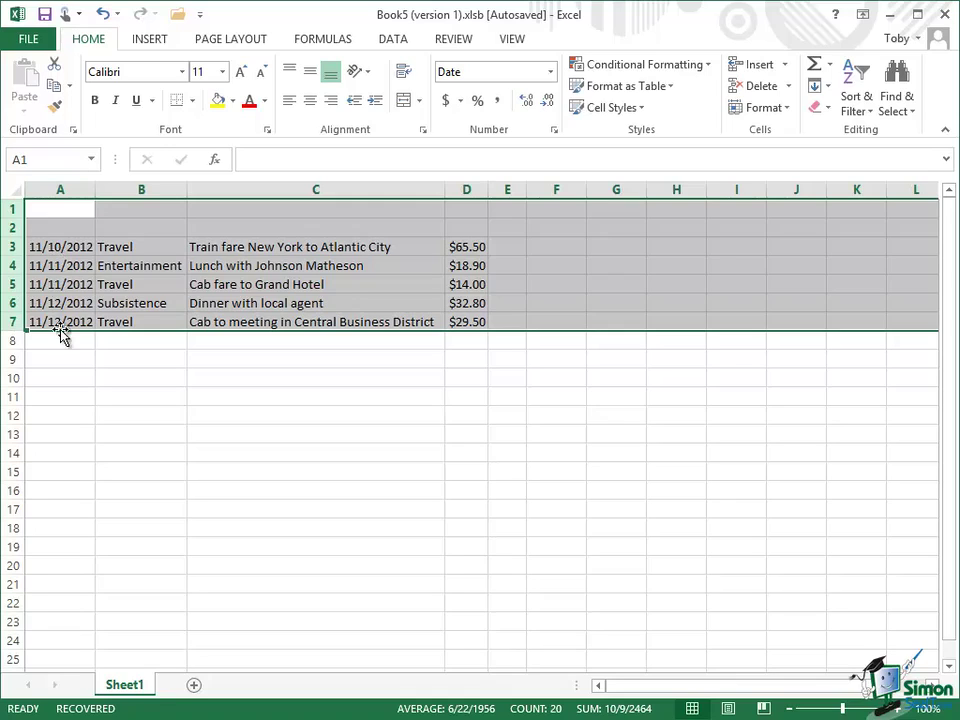
click(787, 108)
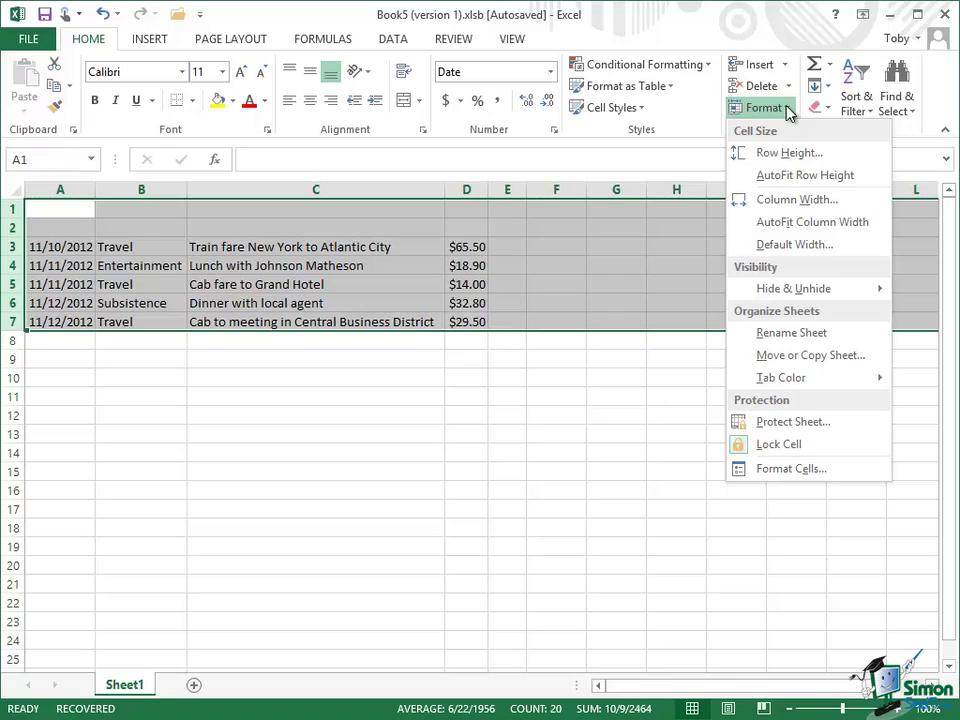
click(846, 177)
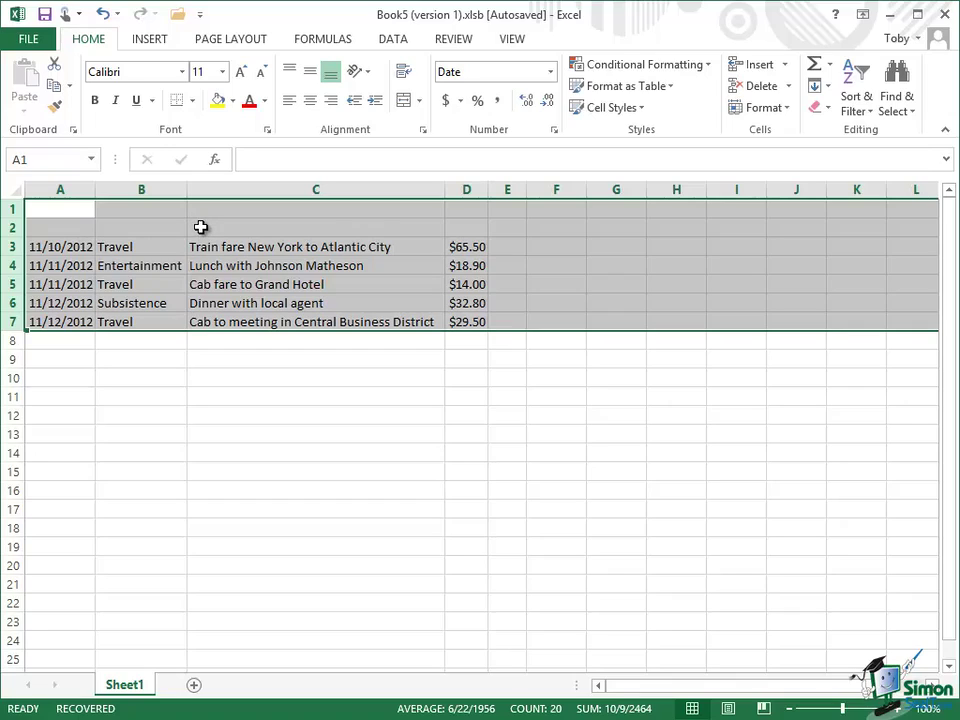
Step: Set the height of row 3 to 5 as a trial, and undo that change
click(12, 208)
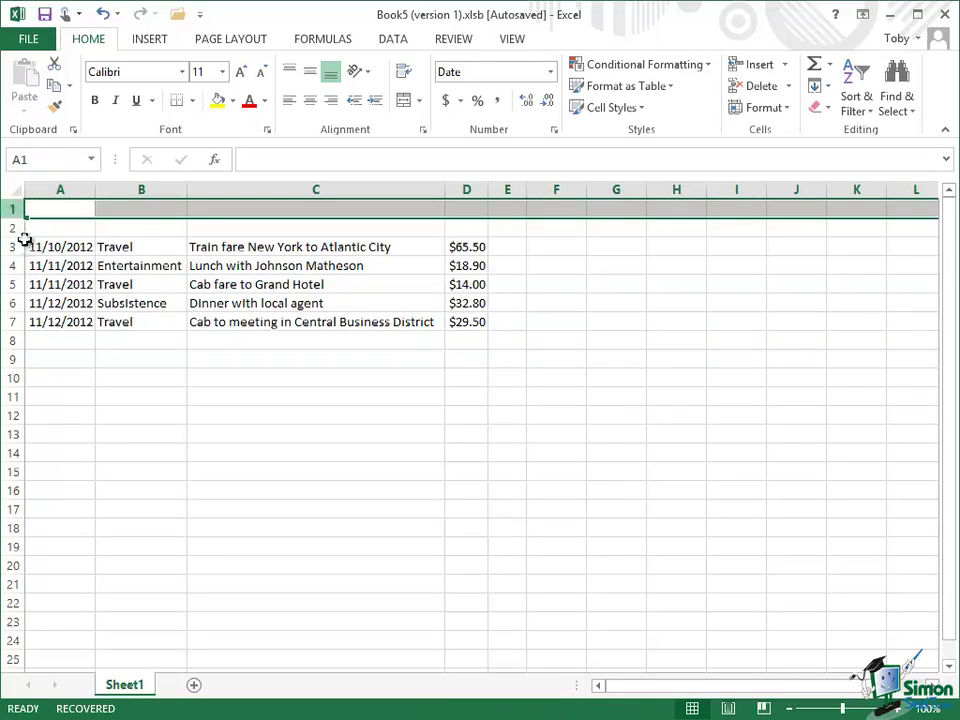
click(10, 246)
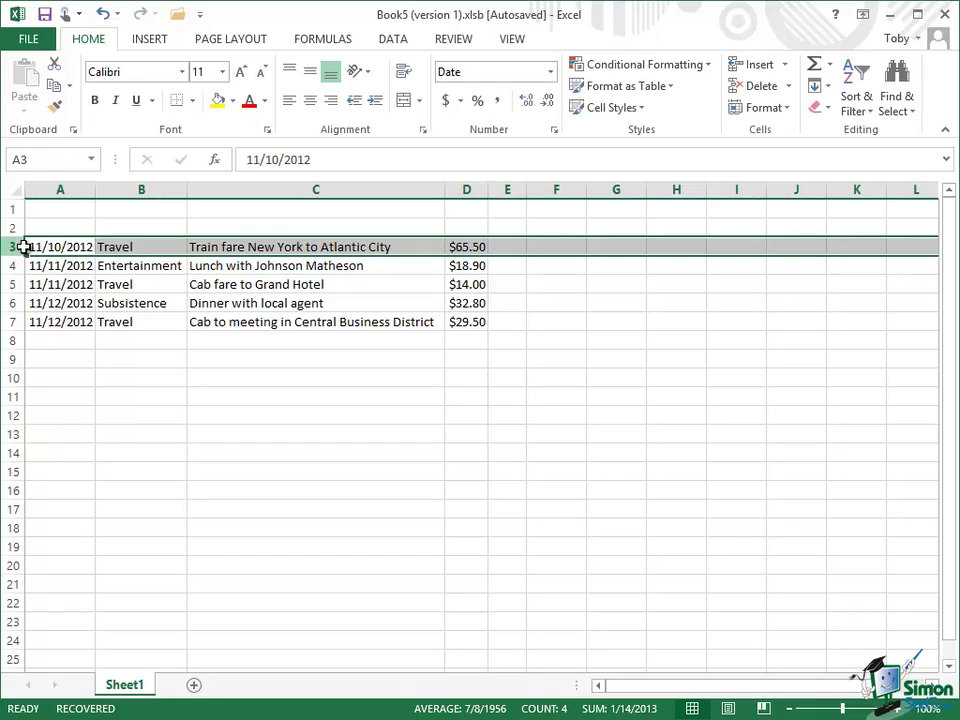
click(787, 110)
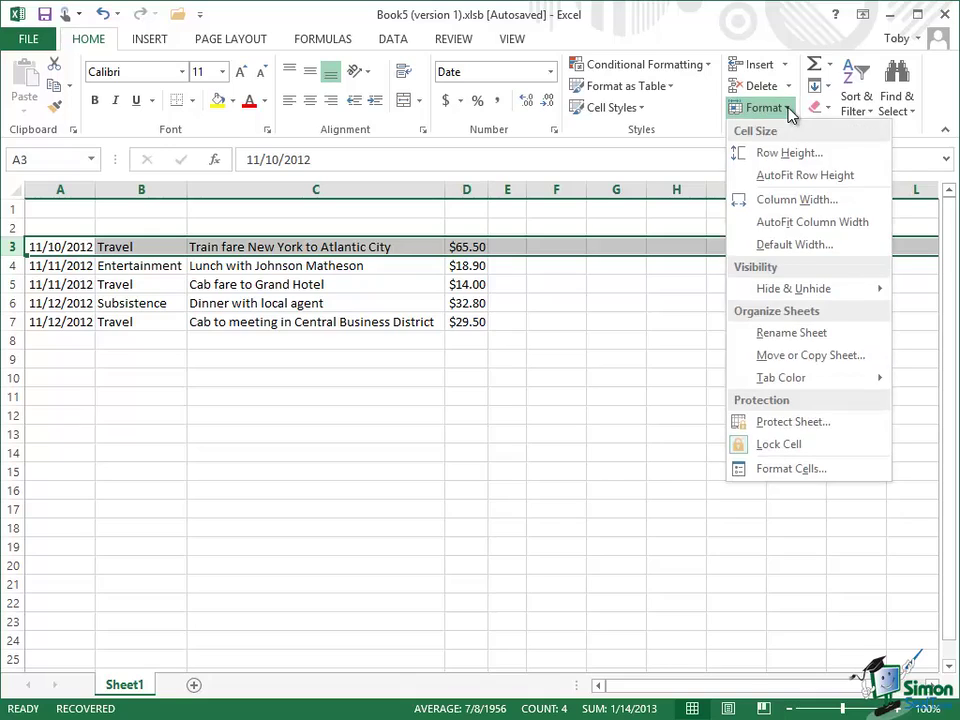
click(789, 154)
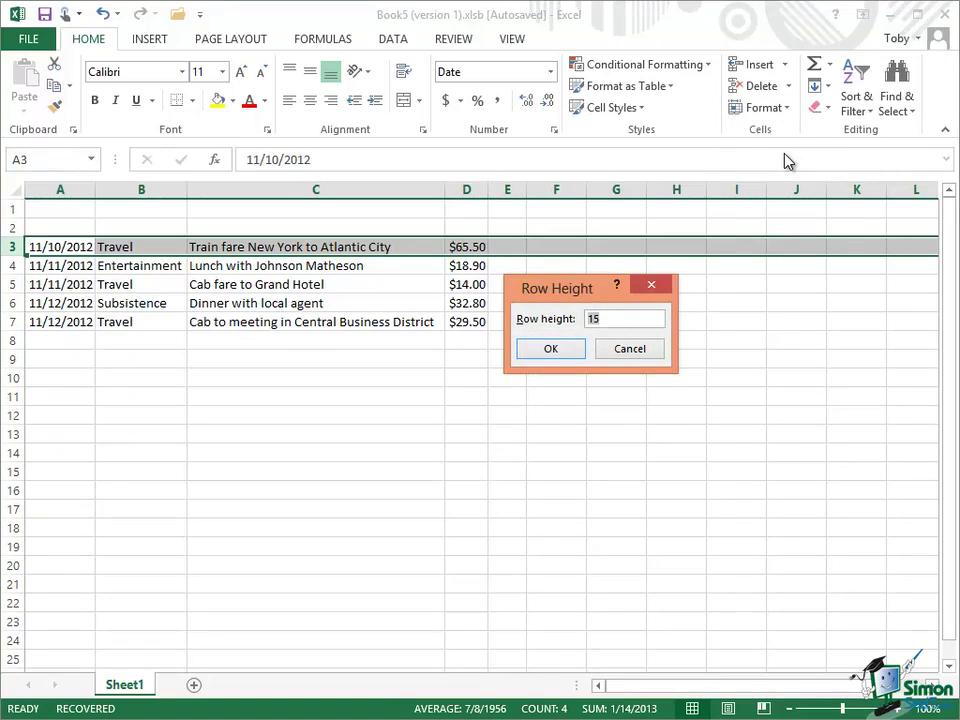
text(5)
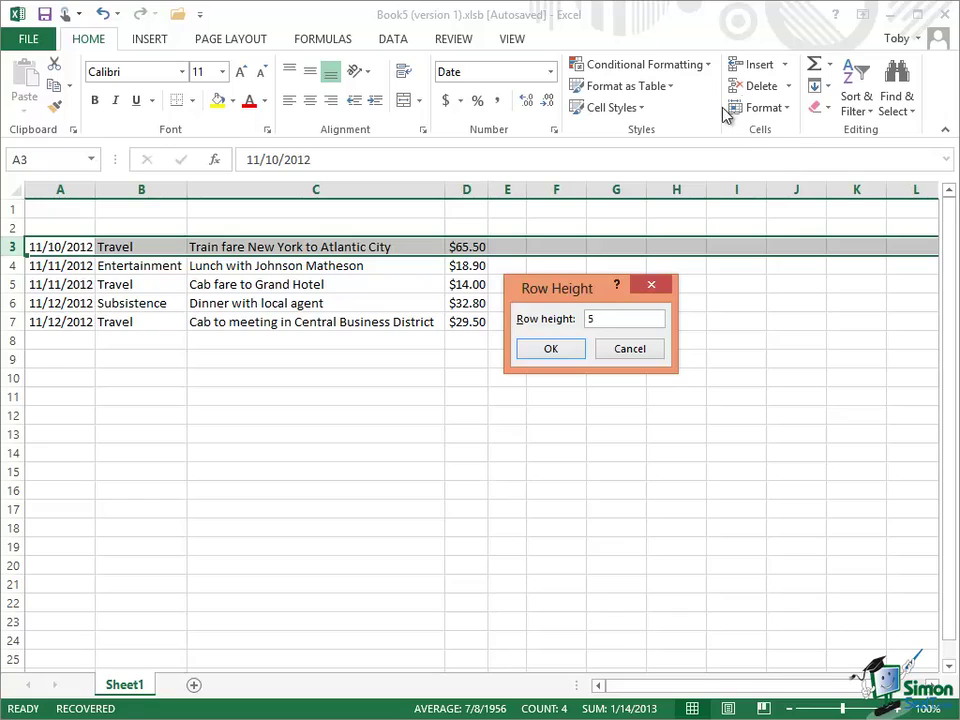
click(552, 348)
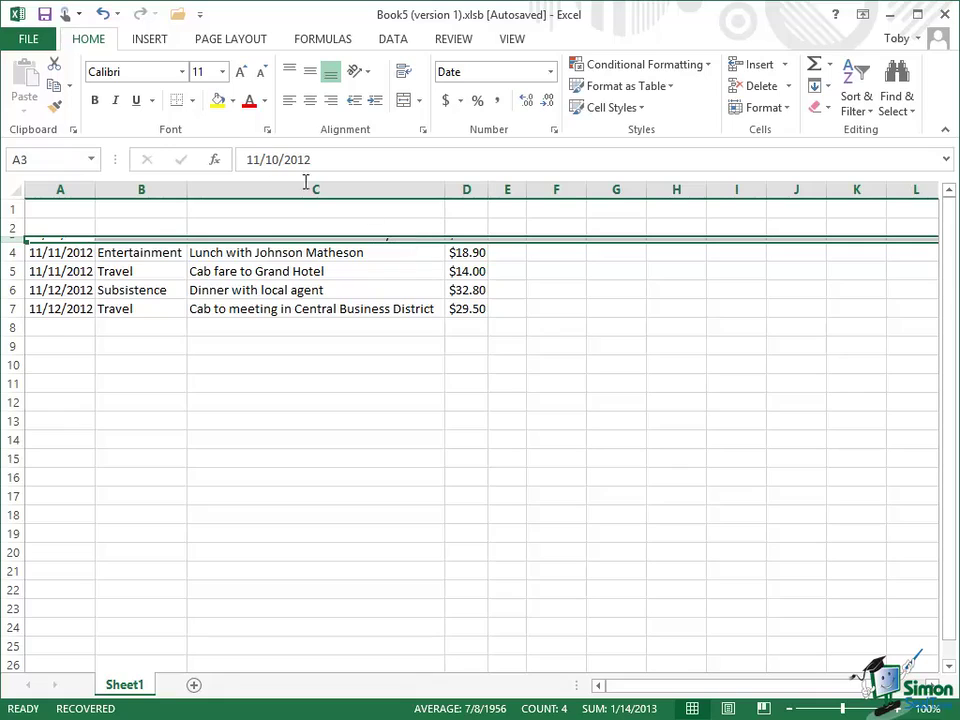
click(103, 14)
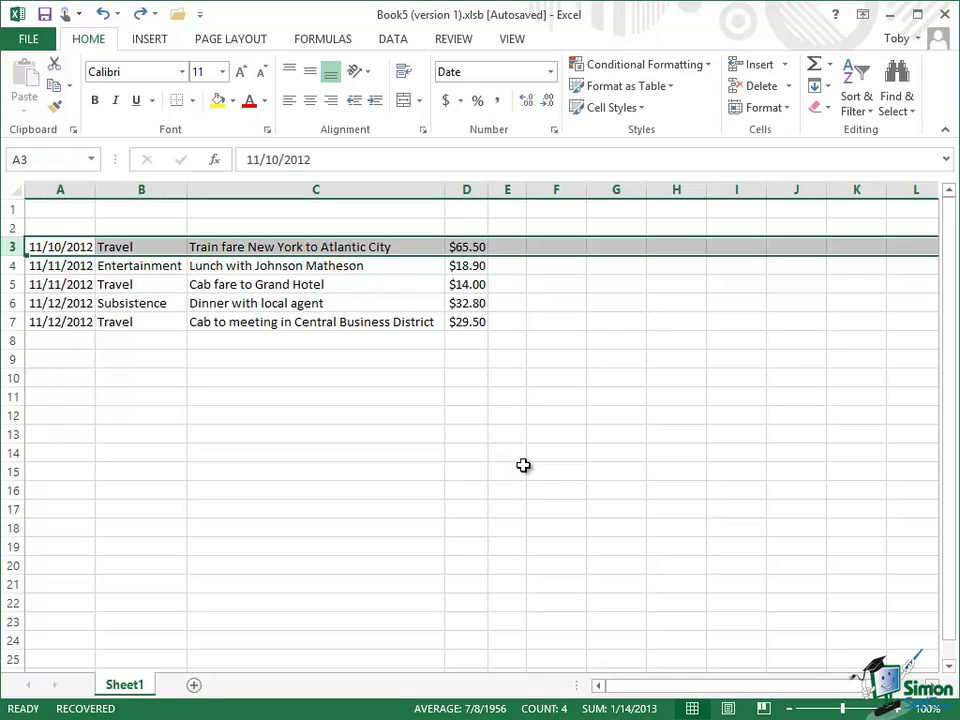
click(14, 190)
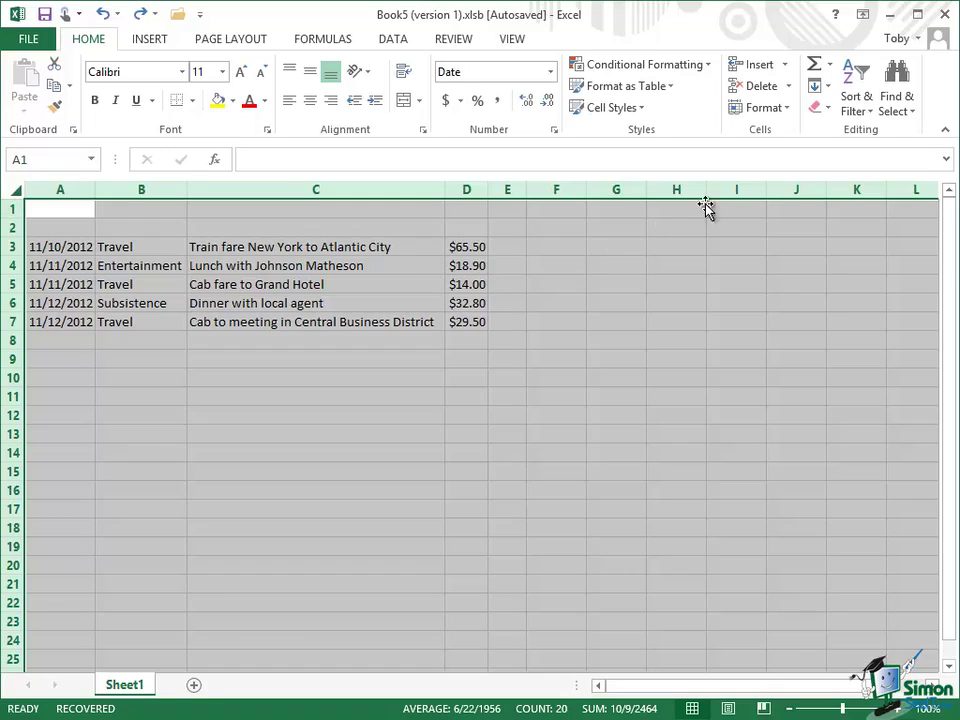
click(789, 110)
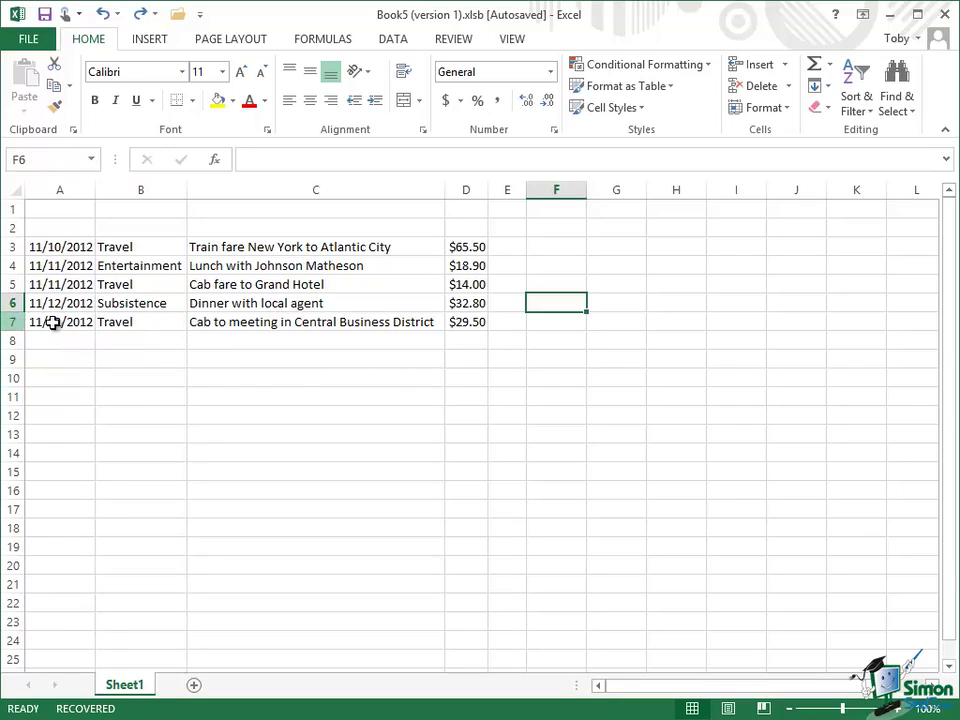
Step: Resize row 7 freehand, making it taller, shorter than its text, and about twice the normal row height
drag(11, 331, 11, 353)
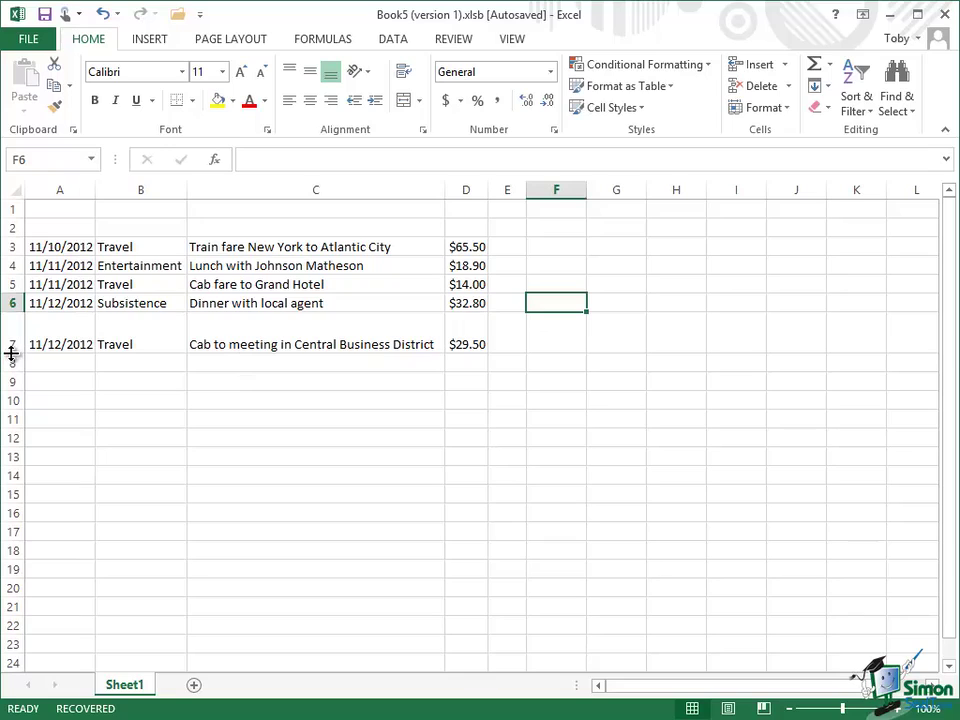
drag(11, 354, 11, 318)
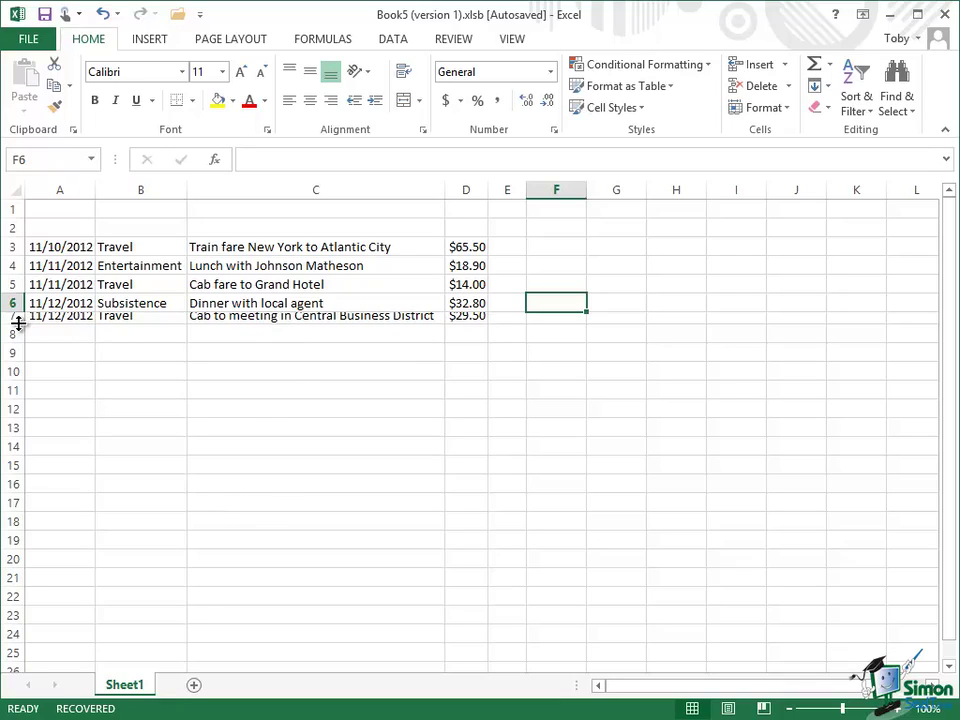
drag(15, 323, 18, 351)
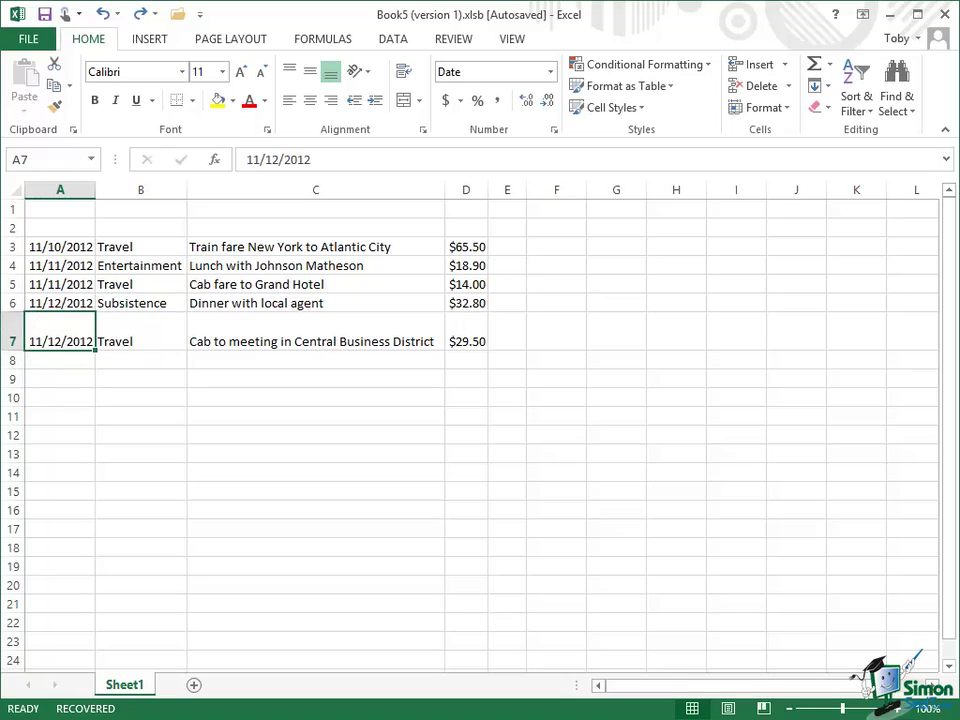
Step: Select row 7, reduce its height slightly, and bring up its touch editing commands
click(14, 343)
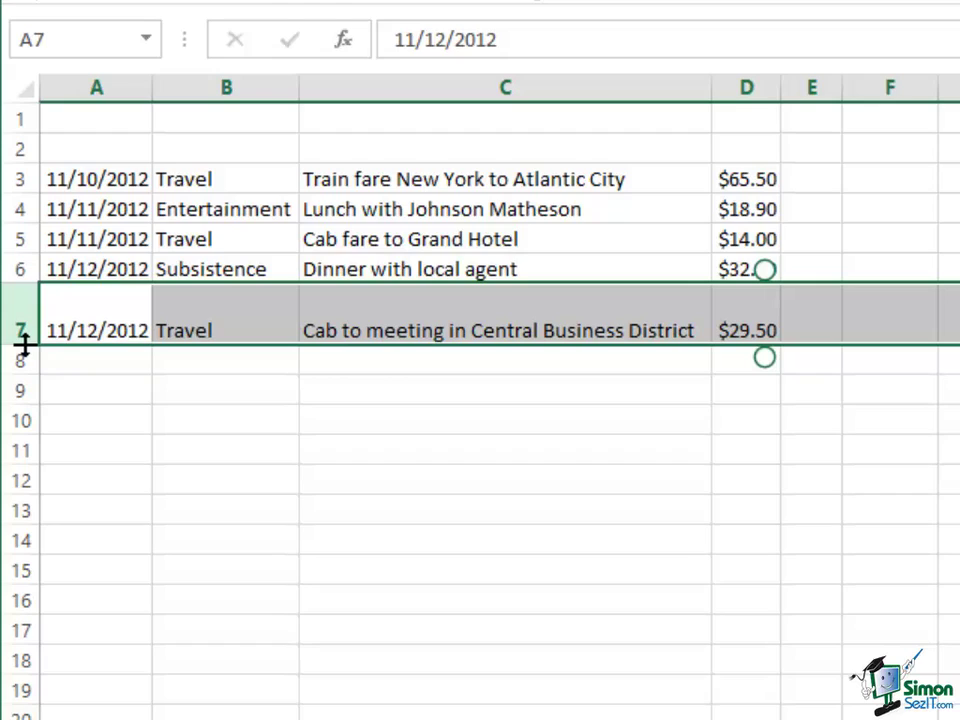
mouse_move(24, 344)
mouse_down()
mouse_move(24, 410)
mouse_move(24, 329)
mouse_up()
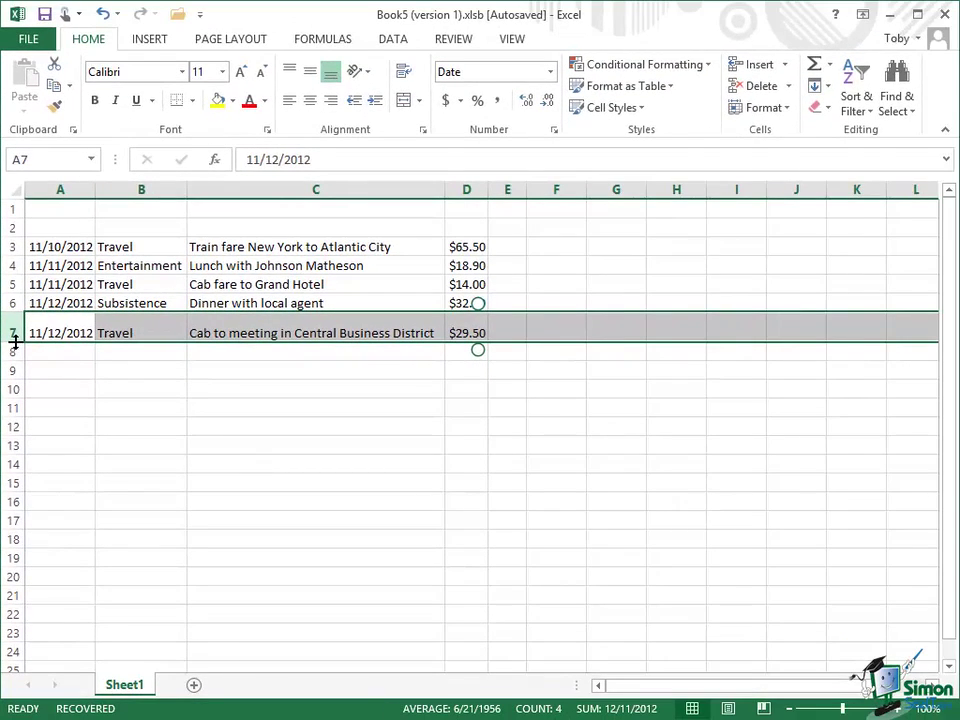
click(15, 343)
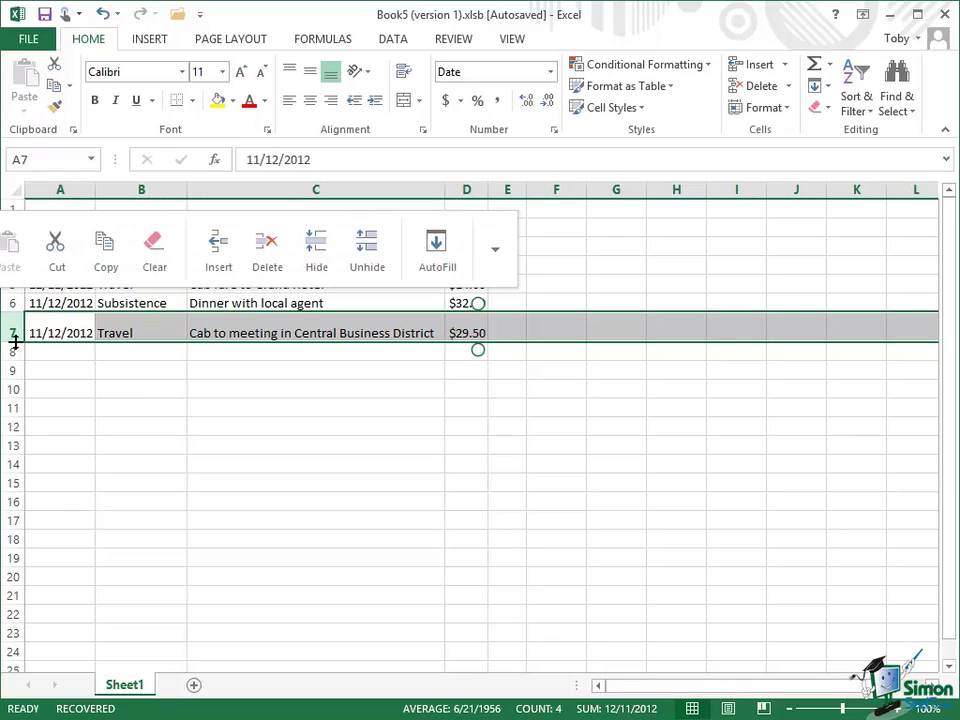